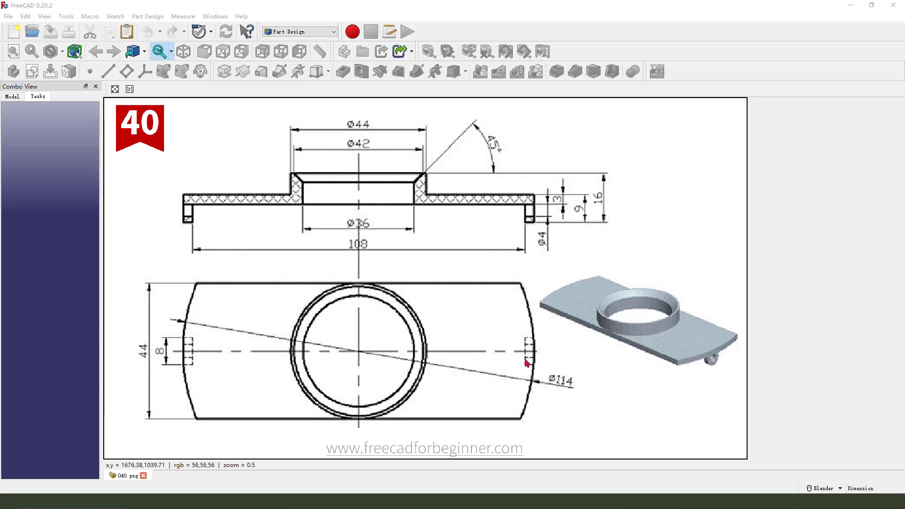
# Annotate the reference drawing's 3-D render, top view and bottom view in red.
pyautogui.moveTo(579, 332)
pyautogui.mouseDown()
pyautogui.moveTo(616, 263)
pyautogui.moveTo(666, 364)
pyautogui.moveTo(576, 323)
pyautogui.mouseUp()
pyautogui.moveTo(514, 291)
pyautogui.mouseDown()
pyautogui.moveTo(462, 285)
pyautogui.moveTo(122, 154)
pyautogui.moveTo(56, 33)
pyautogui.moveTo(46, 35)
pyautogui.moveTo(118, 55)
pyautogui.mouseUp()
pyautogui.press('Escape')
pyautogui.moveTo(192, 212)
pyautogui.mouseDown()
pyautogui.moveTo(302, 135)
pyautogui.moveTo(610, 208)
pyautogui.moveTo(334, 267)
pyautogui.moveTo(332, 282)
pyautogui.mouseUp()
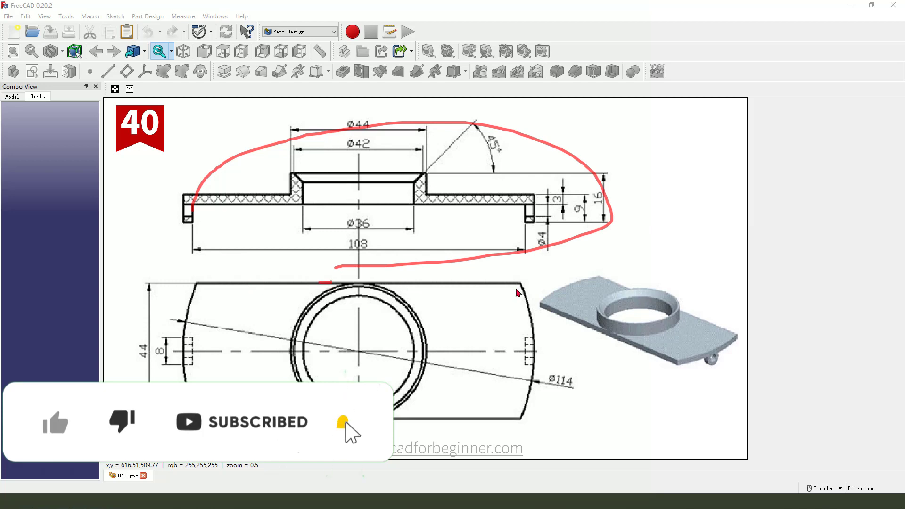
pyautogui.moveTo(206, 281)
pyautogui.mouseDown()
pyautogui.moveTo(549, 317)
pyautogui.moveTo(504, 418)
pyautogui.mouseUp()
pyautogui.press('e')
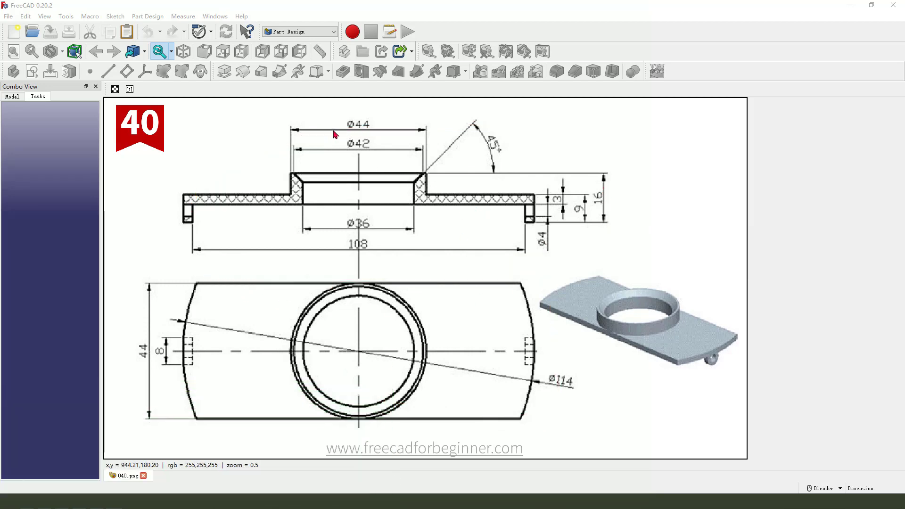
# Create a new empty document and tile it beside the reference drawing.
pyautogui.click(15, 32)
pyautogui.click(215, 16)
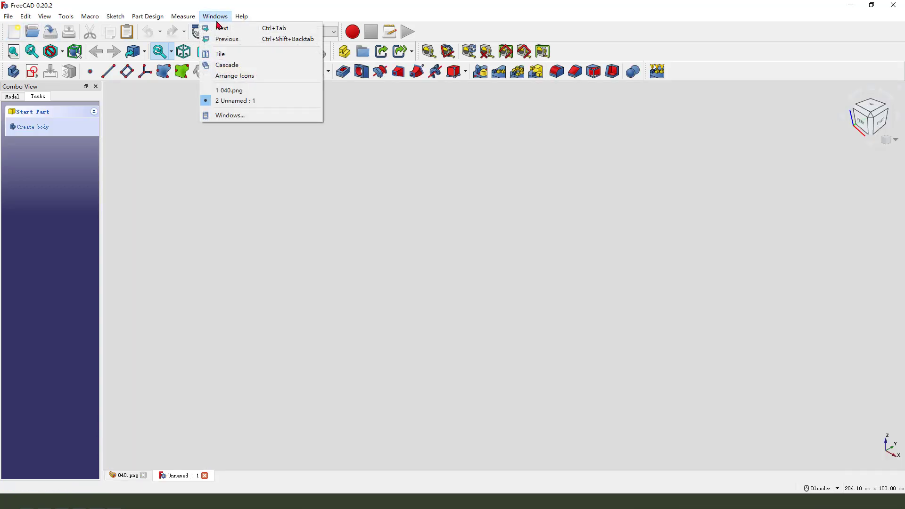
pyautogui.click(220, 54)
pyautogui.scroll(1, 704, 308)
pyautogui.scroll(-4, 704, 311)
pyautogui.scroll(4, 702, 314)
pyautogui.moveTo(677, 307); pyautogui.dragTo(713, 303, button='middle')
# Add a body and start a new sketch, leaving the base-plane selection open.
pyautogui.click(14, 72)
pyautogui.click(32, 72)
pyautogui.moveTo(357, 224); pyautogui.dragTo(360, 254, button='middle')
pyautogui.moveTo(727, 336)
pyautogui.mouseDown(button='middle')
pyautogui.moveTo(739, 316)
pyautogui.moveTo(719, 316)
pyautogui.mouseUp(button='middle')
pyautogui.moveTo(785, 305)
pyautogui.mouseDown(button='middle')
pyautogui.moveTo(622, 297)
pyautogui.moveTo(807, 305)
pyautogui.moveTo(785, 305)
pyautogui.moveTo(799, 295)
pyautogui.mouseUp(button='middle')
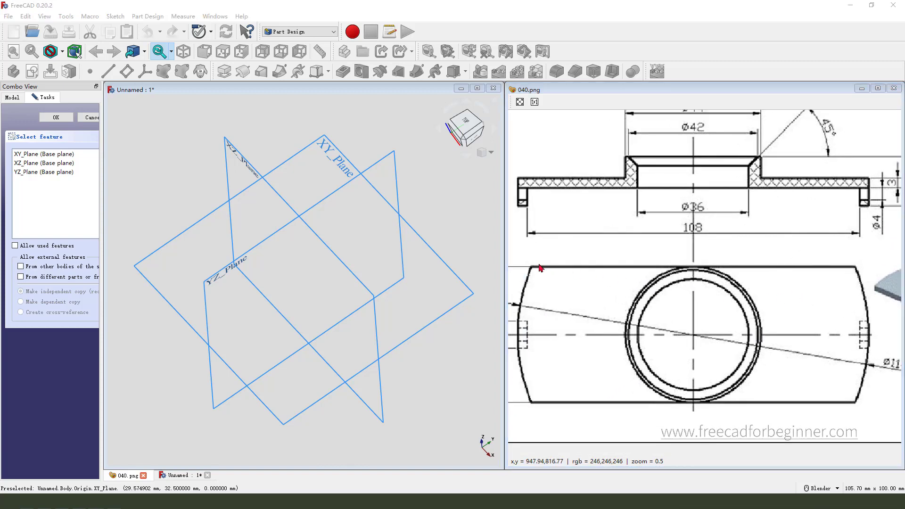
pyautogui.moveTo(525, 267)
pyautogui.mouseDown()
pyautogui.moveTo(830, 263)
pyautogui.moveTo(872, 305)
pyautogui.moveTo(872, 410)
pyautogui.moveTo(584, 415)
pyautogui.moveTo(526, 262)
pyautogui.mouseUp()
pyautogui.moveTo(581, 230); pyautogui.dragTo(593, 289)
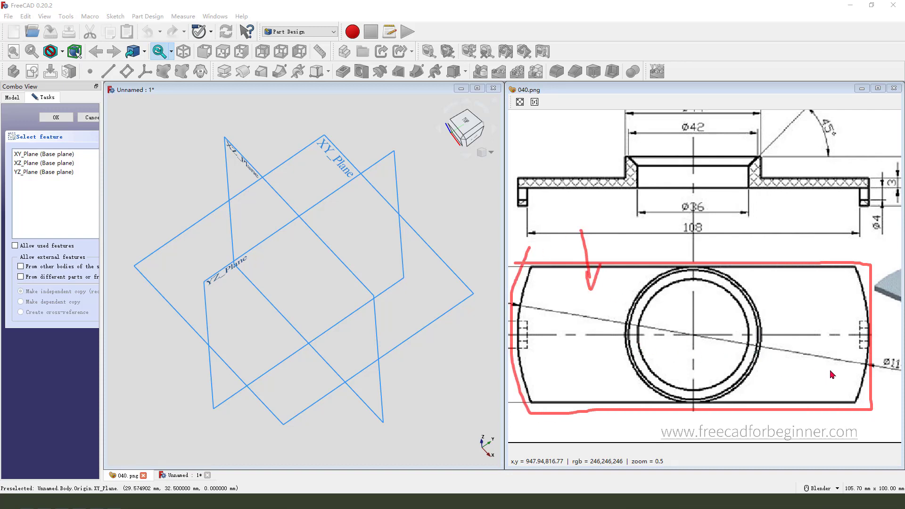
pyautogui.press('Escape')
pyautogui.moveTo(809, 366); pyautogui.dragTo(749, 356, button='middle')
pyautogui.moveTo(841, 341)
pyautogui.mouseDown()
pyautogui.moveTo(854, 358)
pyautogui.moveTo(842, 366)
pyautogui.mouseUp()
pyautogui.press('Escape')
pyautogui.moveTo(705, 337)
pyautogui.mouseDown(button='middle')
pyautogui.moveTo(872, 356)
pyautogui.moveTo(812, 338)
pyautogui.moveTo(794, 370)
pyautogui.mouseUp(button='middle')
pyautogui.moveTo(692, 272); pyautogui.dragTo(565, 272, button='middle')
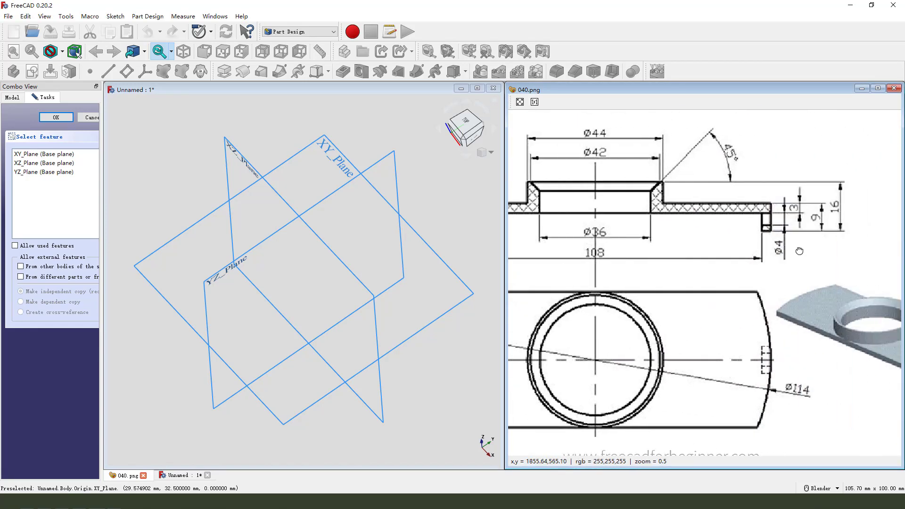
pyautogui.moveTo(811, 253); pyautogui.dragTo(759, 265, button='middle')
pyautogui.hotkey('ctrl', '2')
pyautogui.moveTo(742, 217); pyautogui.dragTo(735, 219)
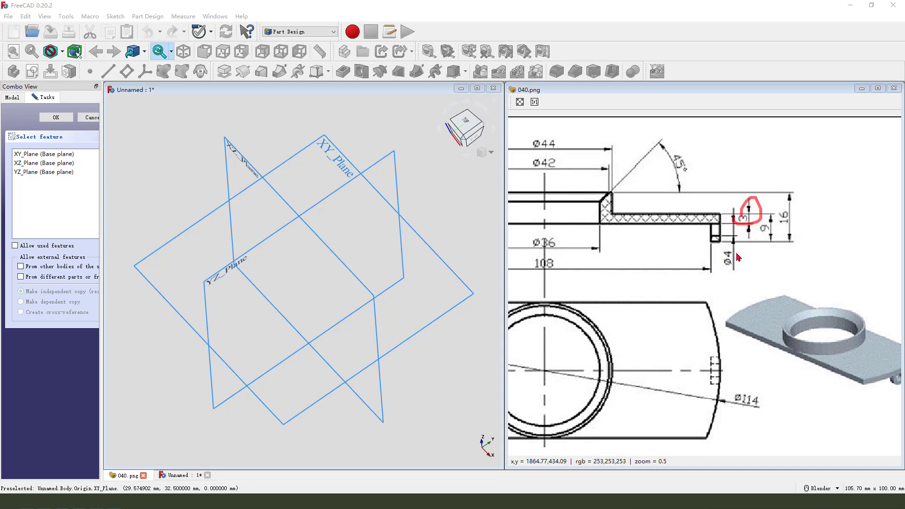
pyautogui.moveTo(726, 255); pyautogui.dragTo(740, 258)
pyautogui.press('Escape')
pyautogui.moveTo(650, 279); pyautogui.dragTo(777, 281, button='middle')
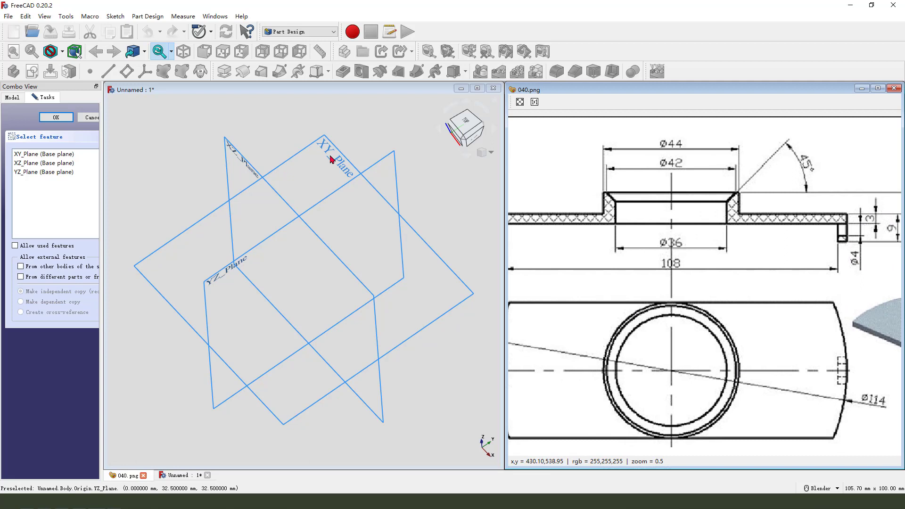
pyautogui.moveTo(312, 188); pyautogui.dragTo(323, 188, button='middle')
pyautogui.moveTo(231, 222)
pyautogui.mouseDown()
pyautogui.moveTo(243, 258)
pyautogui.moveTo(242, 232)
pyautogui.mouseUp()
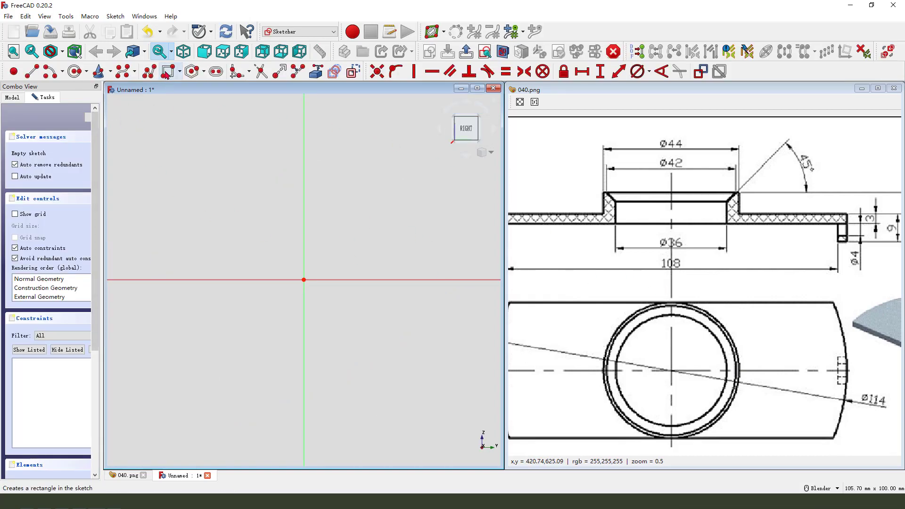
# Draw the closed stepped outline with Polyline: a wide rectangle with a small step below.
pyautogui.click(261, 77)
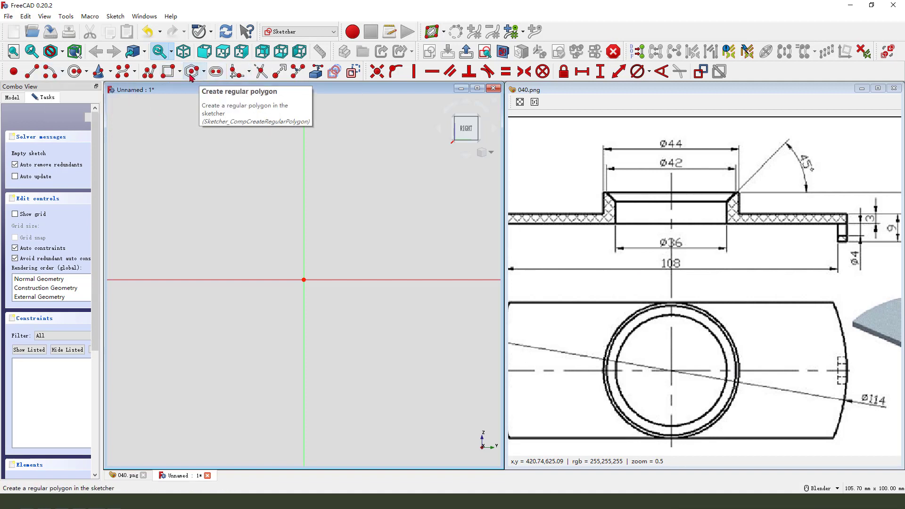
pyautogui.click(203, 280)
pyautogui.click(204, 237)
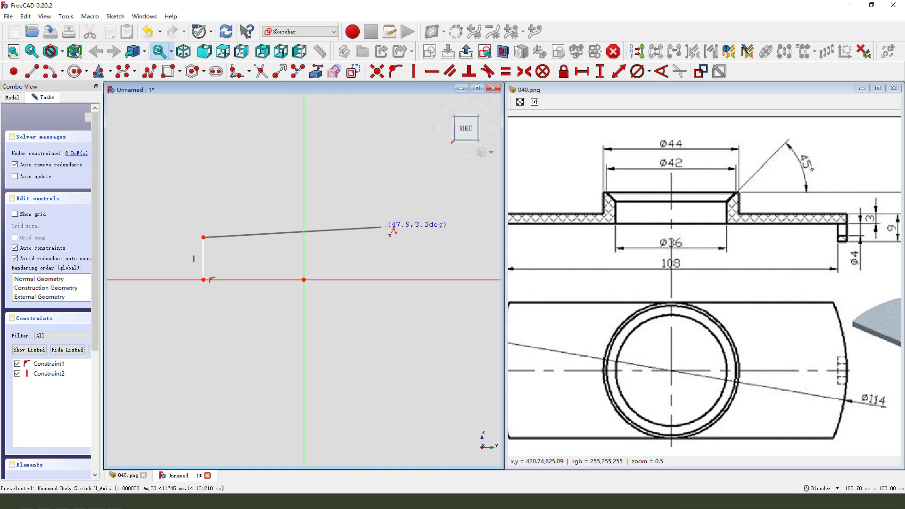
pyautogui.click(412, 238)
pyautogui.click(409, 279)
pyautogui.click(333, 280)
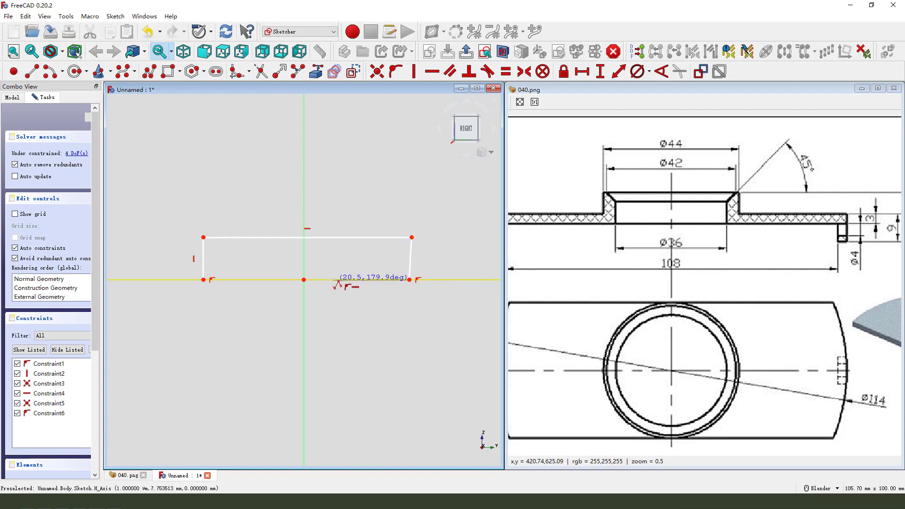
pyautogui.click(333, 314)
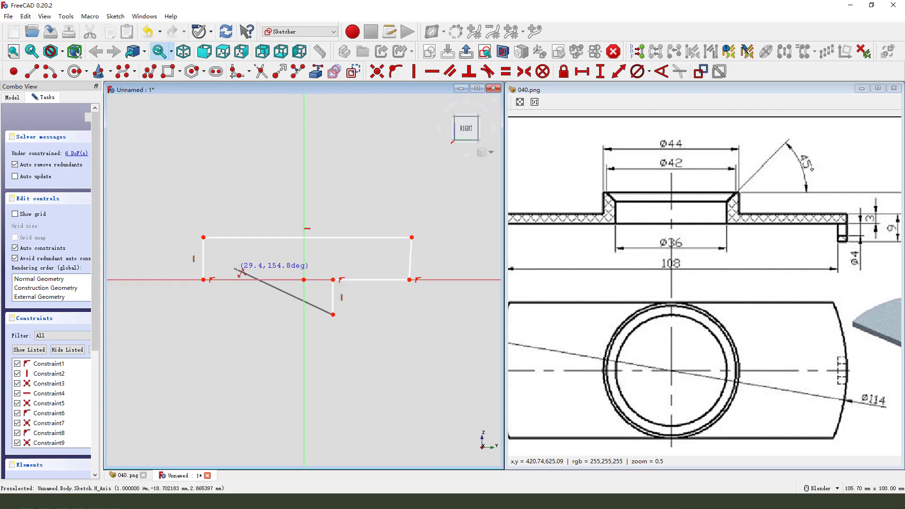
pyautogui.click(277, 314)
pyautogui.click(277, 280)
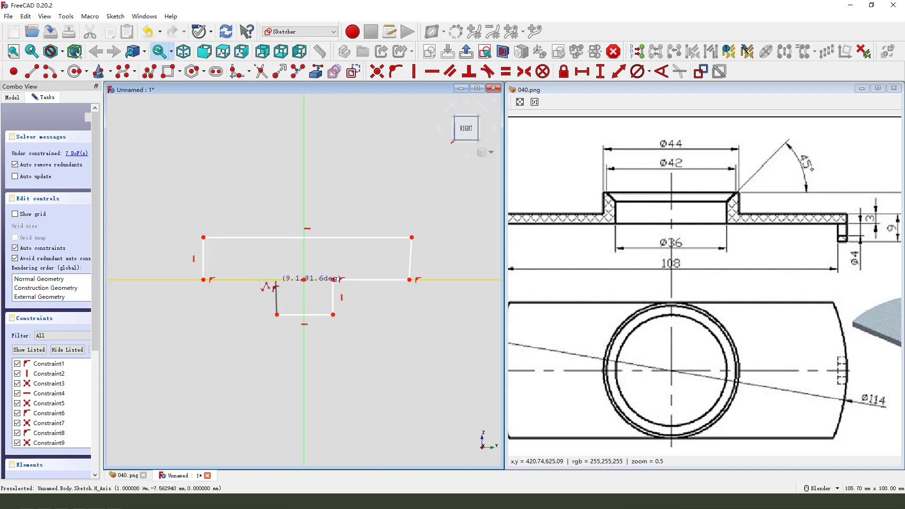
pyautogui.click(204, 280)
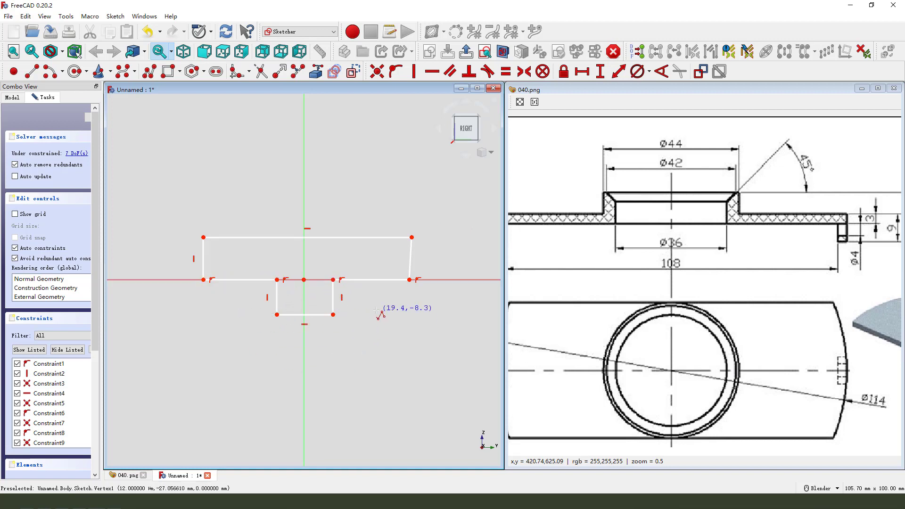
# Add a lower semicircular arc across the step corners, by end points and rim point.
pyautogui.scroll(1, 357, 324)
pyautogui.click(63, 72)
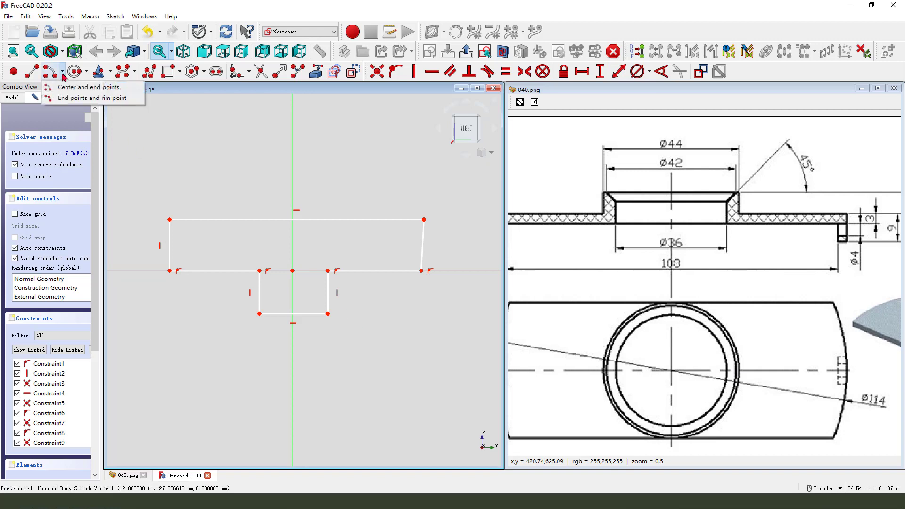
pyautogui.click(61, 99)
pyautogui.click(259, 313)
pyautogui.click(327, 314)
pyautogui.click(339, 337)
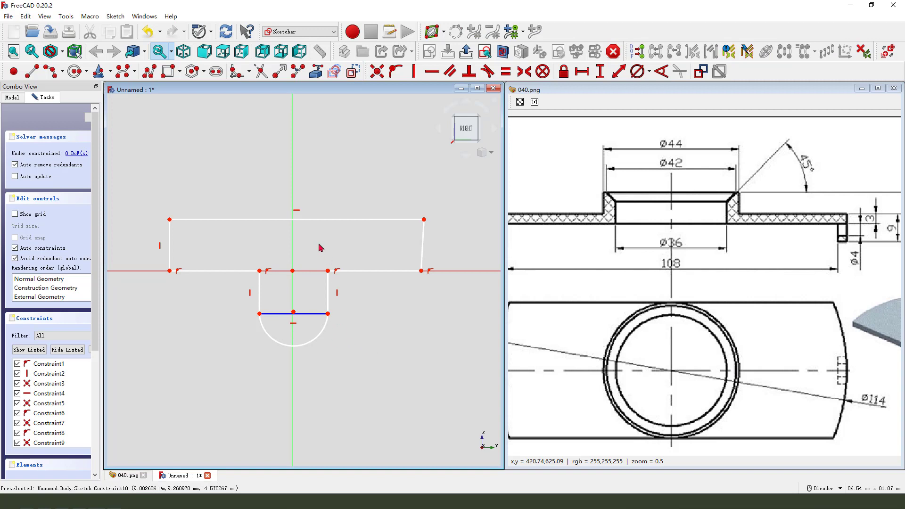
pyautogui.scroll(-1, 328, 257)
# Make the right edge vertical and the two top corners symmetric about the V axis.
pyautogui.click(407, 240)
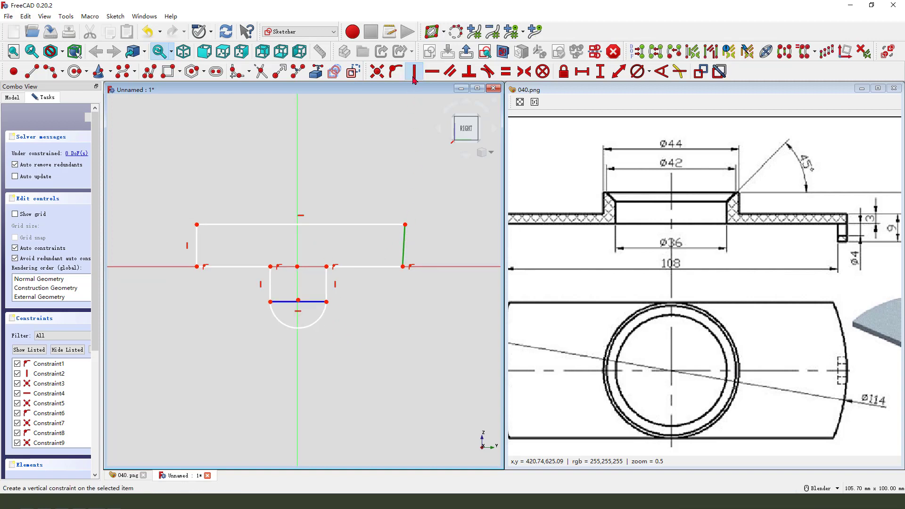
pyautogui.click(414, 71)
pyautogui.click(406, 225)
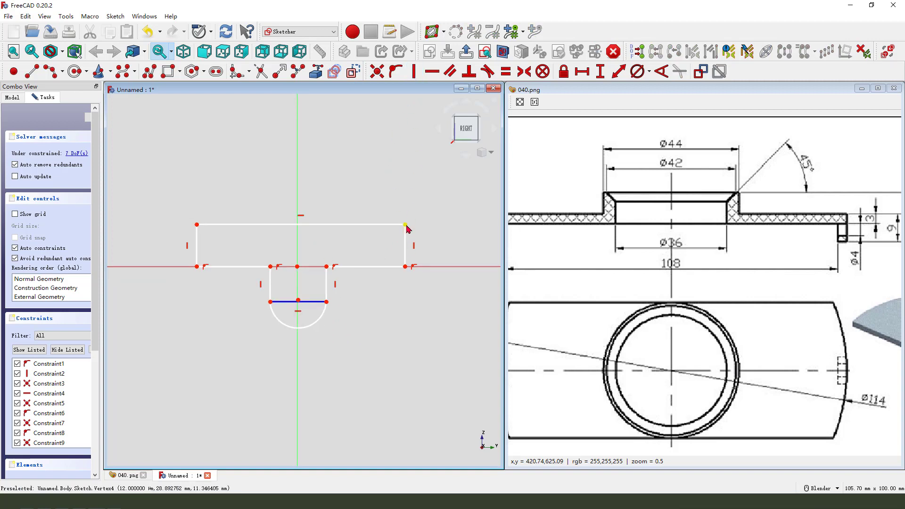
pyautogui.click(198, 225)
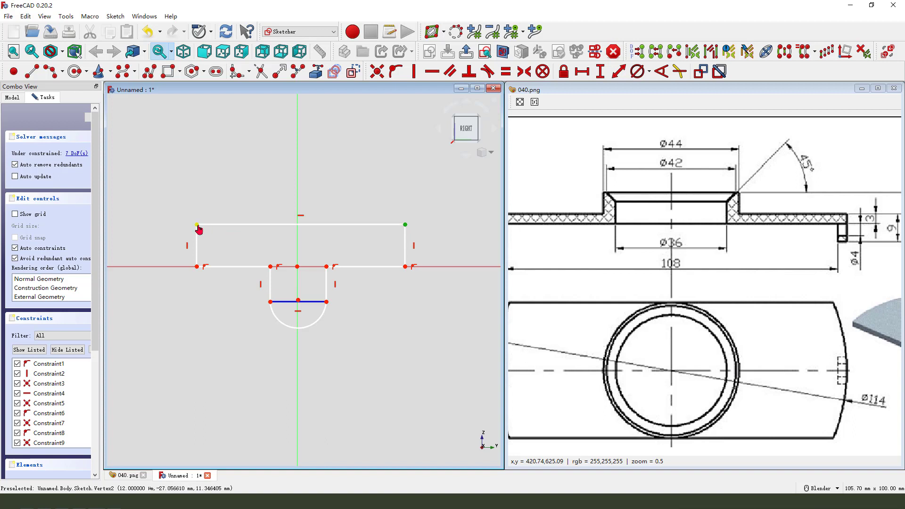
pyautogui.click(298, 188)
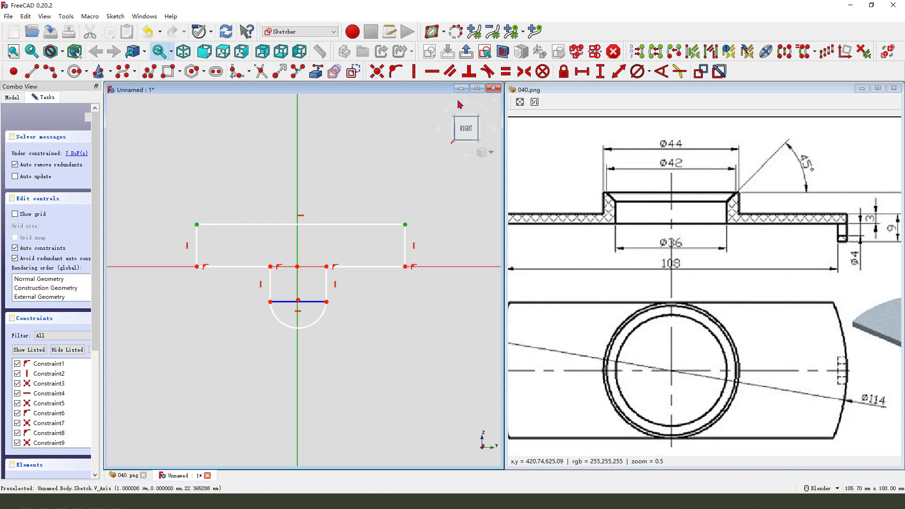
pyautogui.click(523, 72)
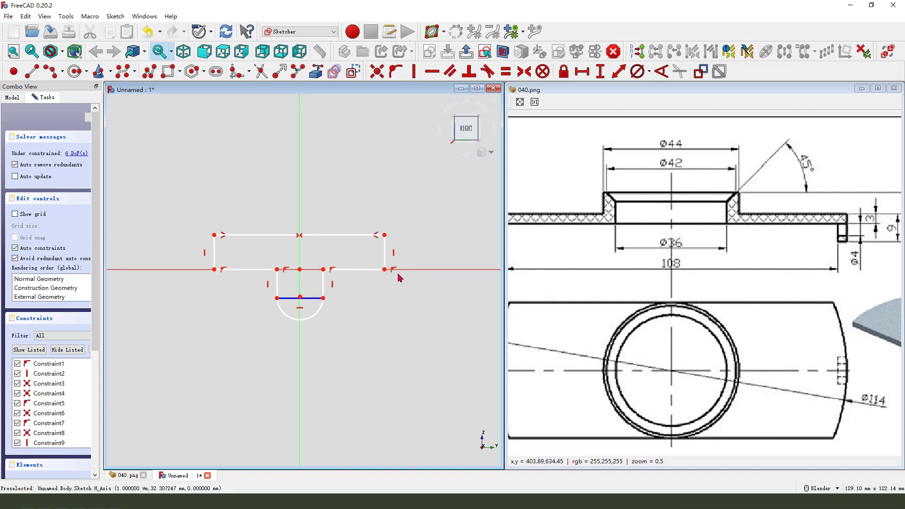
pyautogui.moveTo(719, 342); pyautogui.dragTo(793, 306, button='middle')
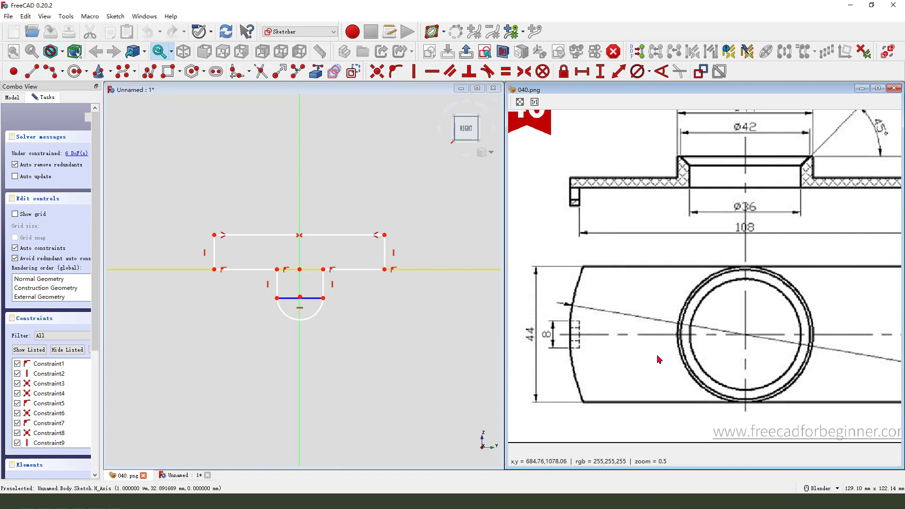
pyautogui.moveTo(529, 310)
pyautogui.mouseDown()
pyautogui.moveTo(534, 361)
pyautogui.moveTo(539, 324)
pyautogui.mouseUp()
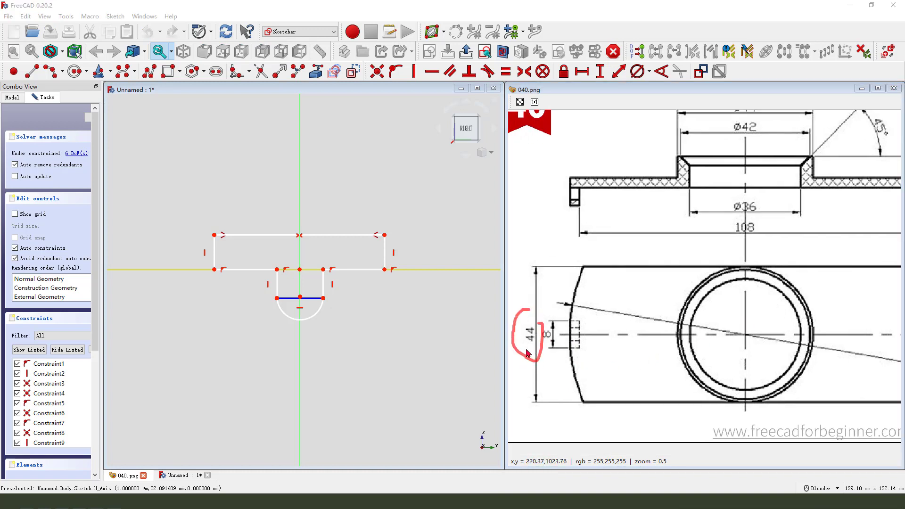
# Dimension the top line at 44 mm and the right edge height at 3 mm.
pyautogui.click(330, 235)
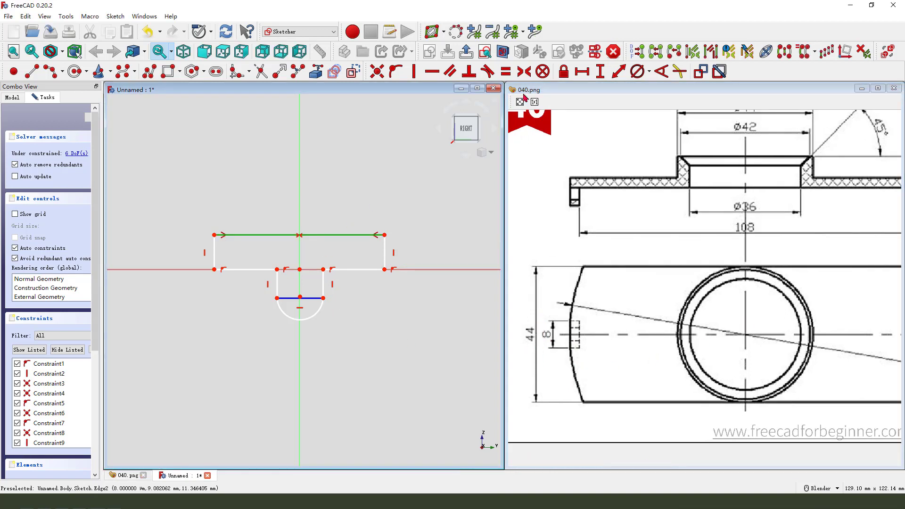
pyautogui.click(581, 72)
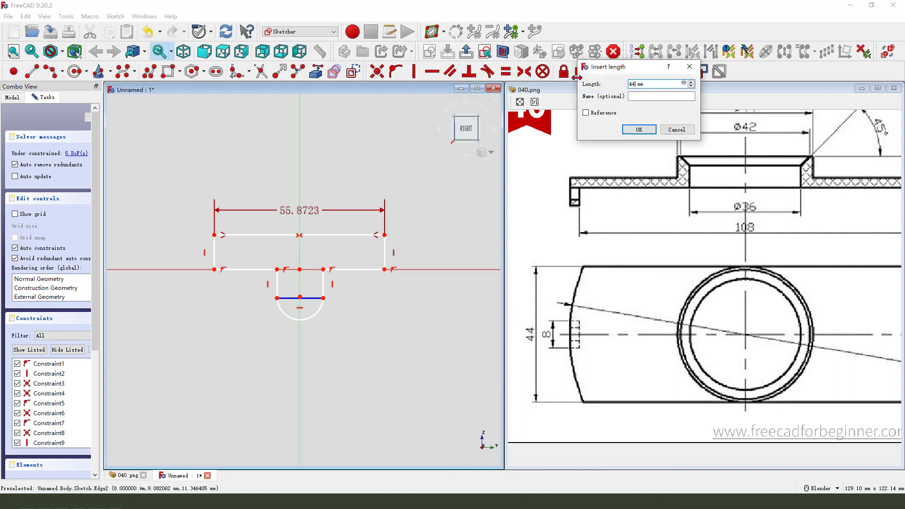
pyautogui.press('Return')
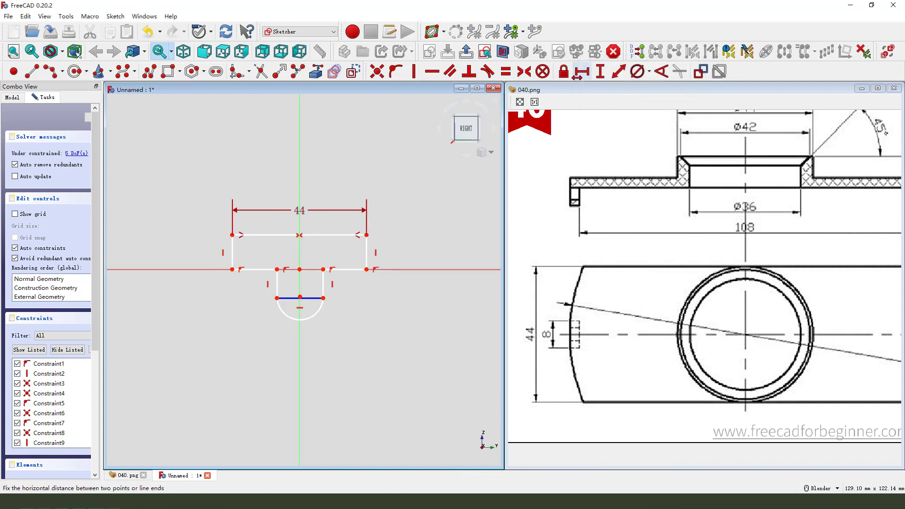
pyautogui.click(367, 252)
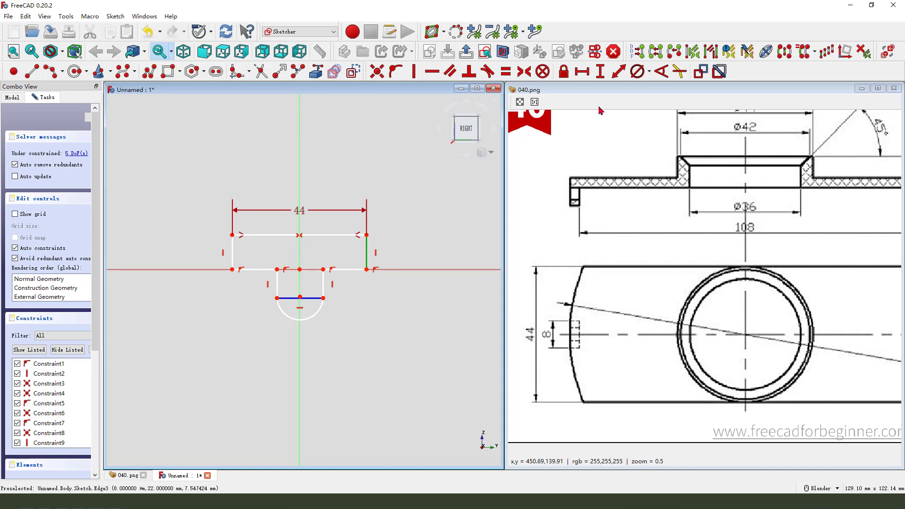
pyautogui.click(600, 72)
pyautogui.write('3')
pyautogui.press('Return')
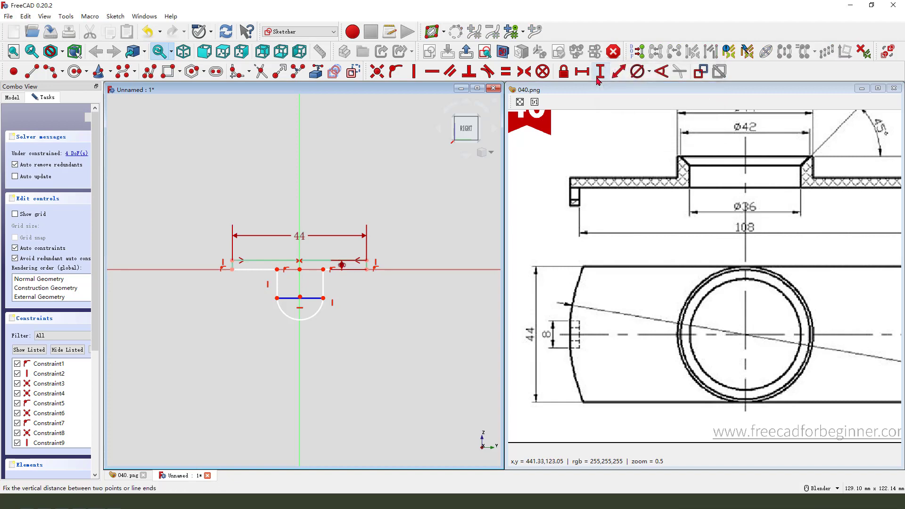
pyautogui.moveTo(360, 268); pyautogui.dragTo(394, 235)
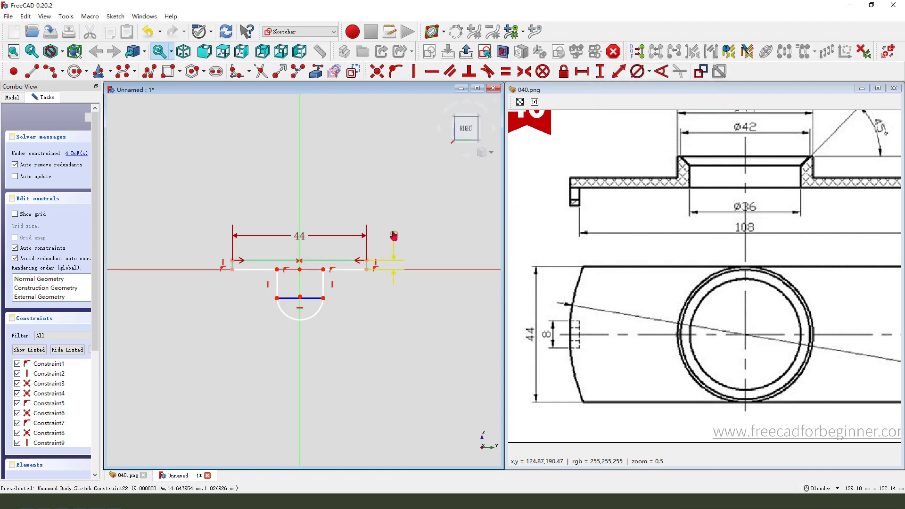
# Put the slot's midpoint on the vertical axis and make its cross line horizontal.
pyautogui.moveTo(749, 249); pyautogui.dragTo(583, 272, button='middle')
pyautogui.moveTo(754, 259); pyautogui.dragTo(718, 263)
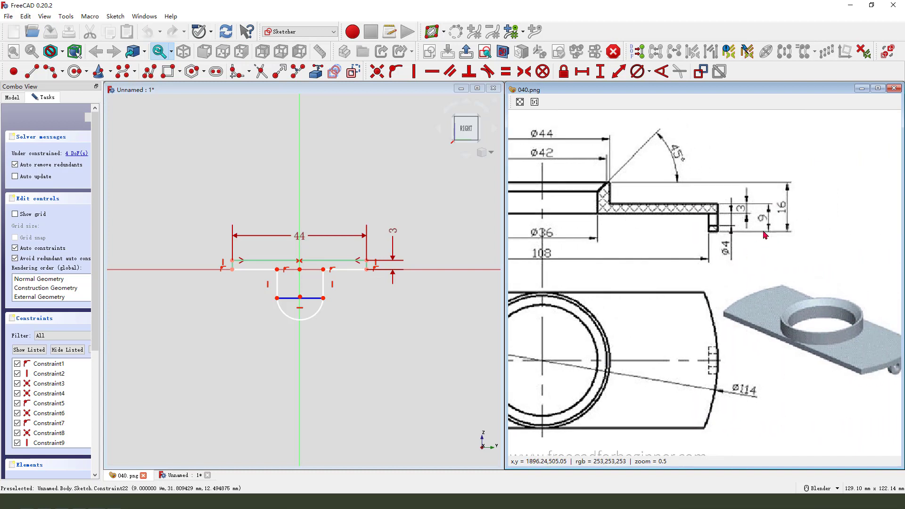
pyautogui.moveTo(770, 206); pyautogui.dragTo(771, 217)
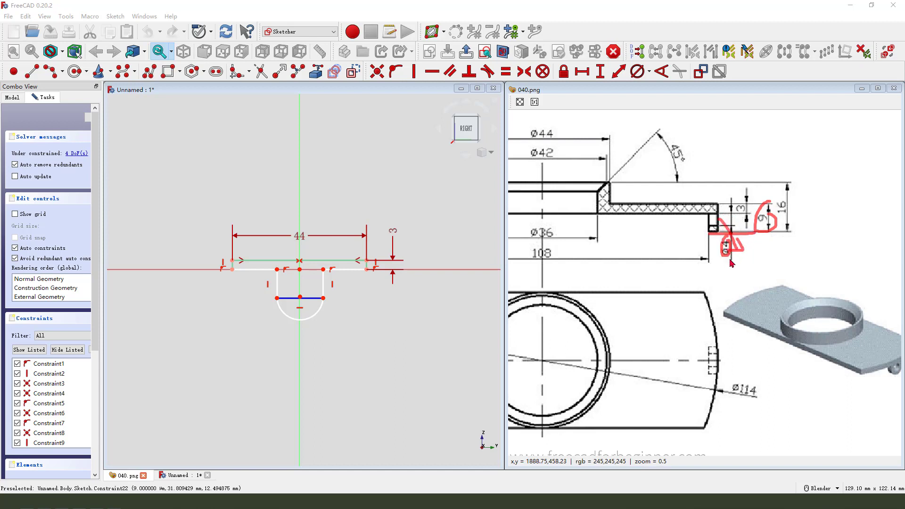
pyautogui.press('Escape')
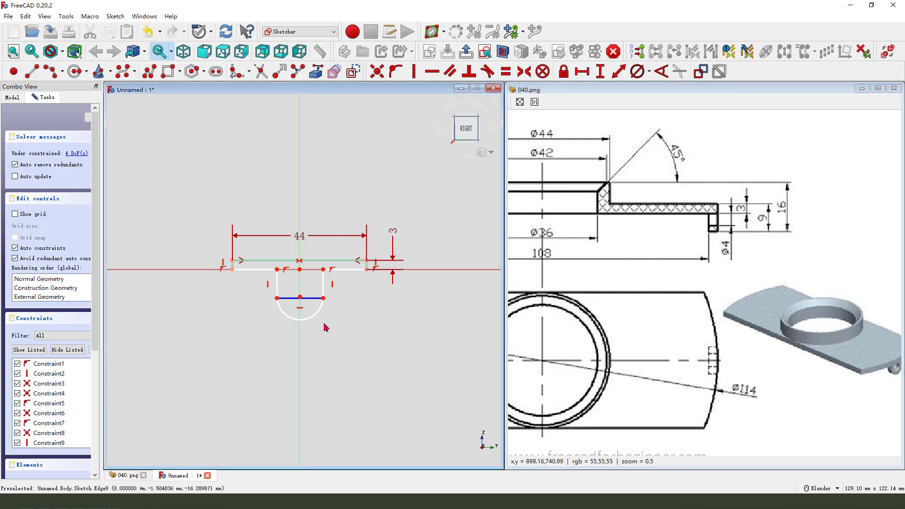
pyautogui.scroll(1, 330, 325)
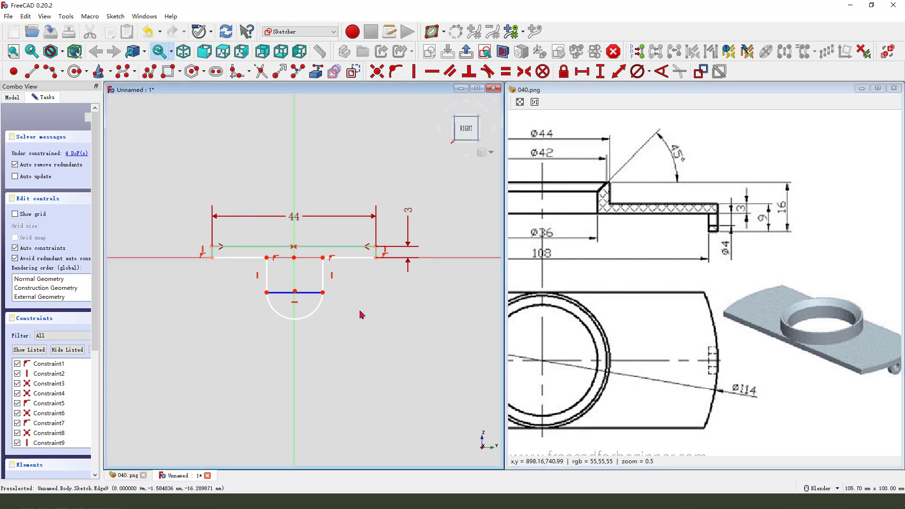
pyautogui.scroll(2, 316, 311)
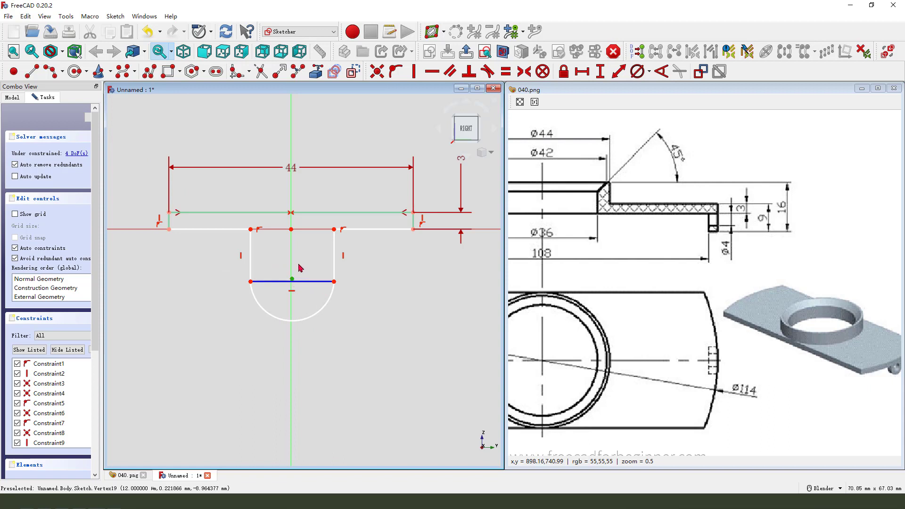
pyautogui.click(394, 74)
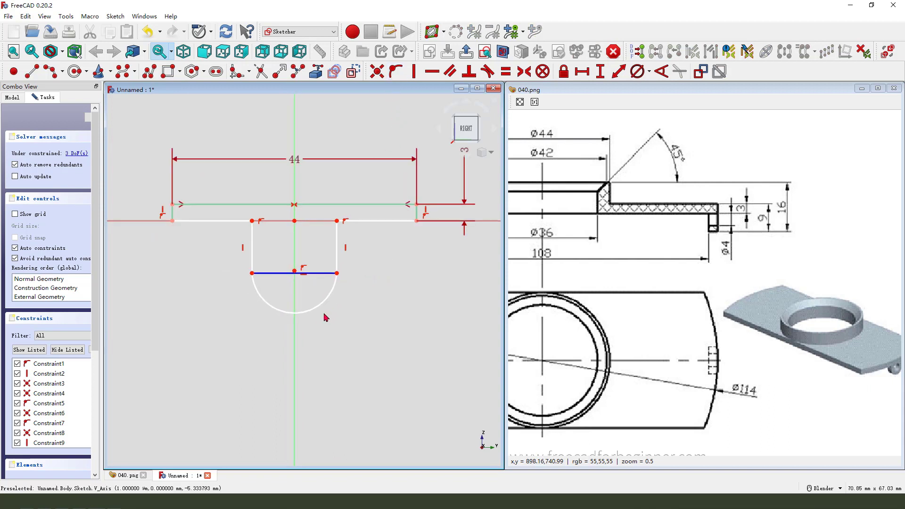
pyautogui.click(305, 272)
pyautogui.click(395, 73)
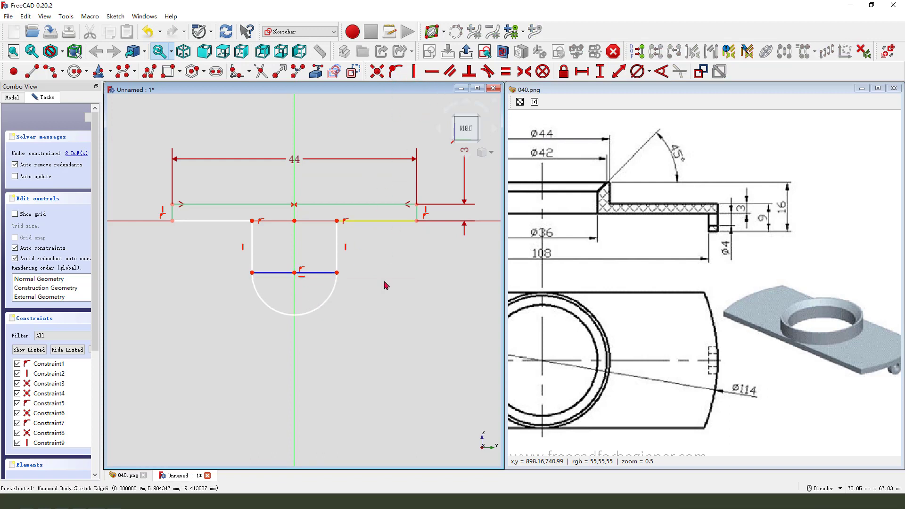
# Set the slot width with an 8 mm horizontal distance.
pyautogui.scroll(-1, 299, 301)
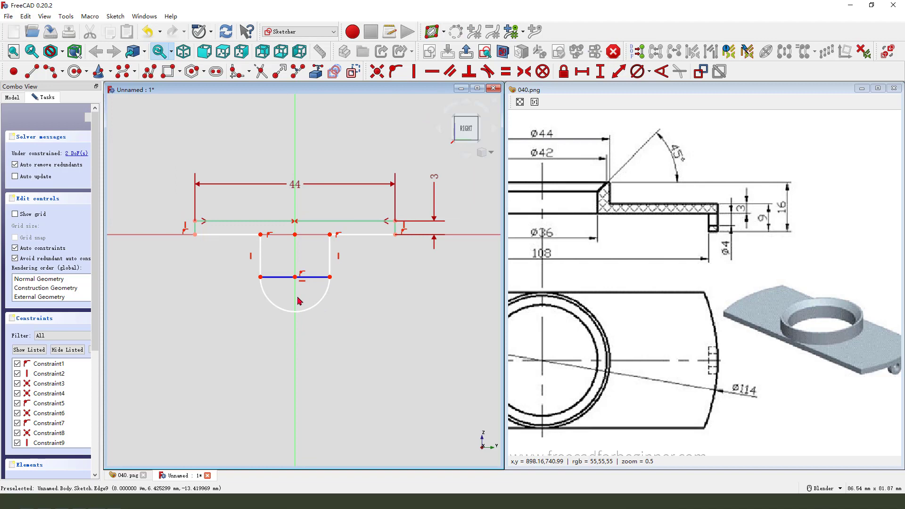
pyautogui.moveTo(723, 335); pyautogui.dragTo(816, 317, button='middle')
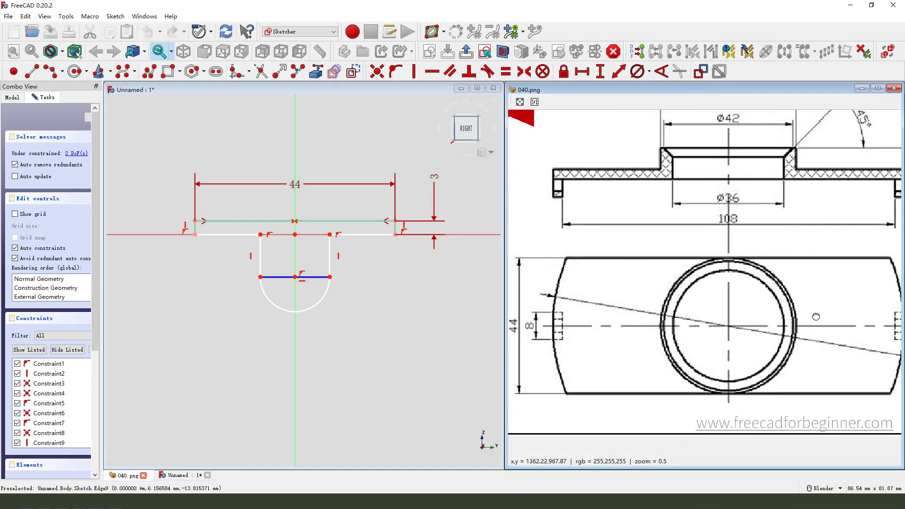
pyautogui.moveTo(538, 311); pyautogui.dragTo(525, 338)
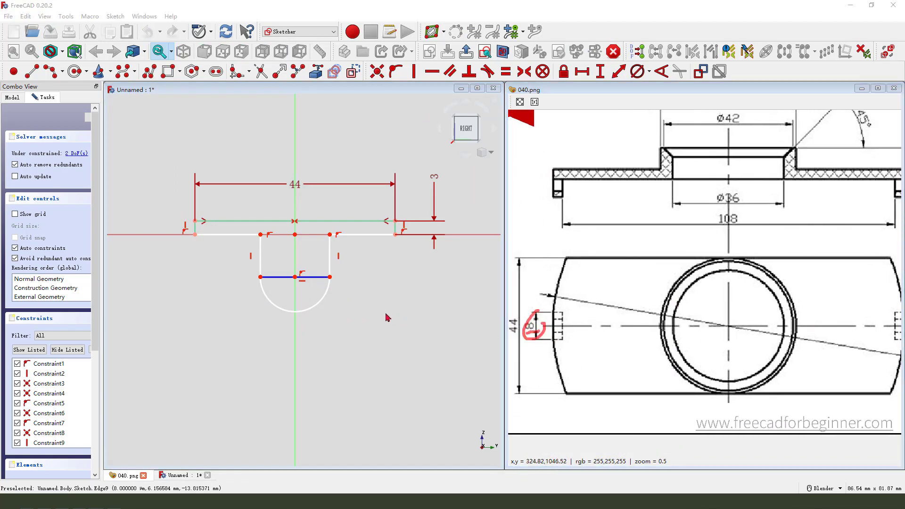
pyautogui.press('Escape')
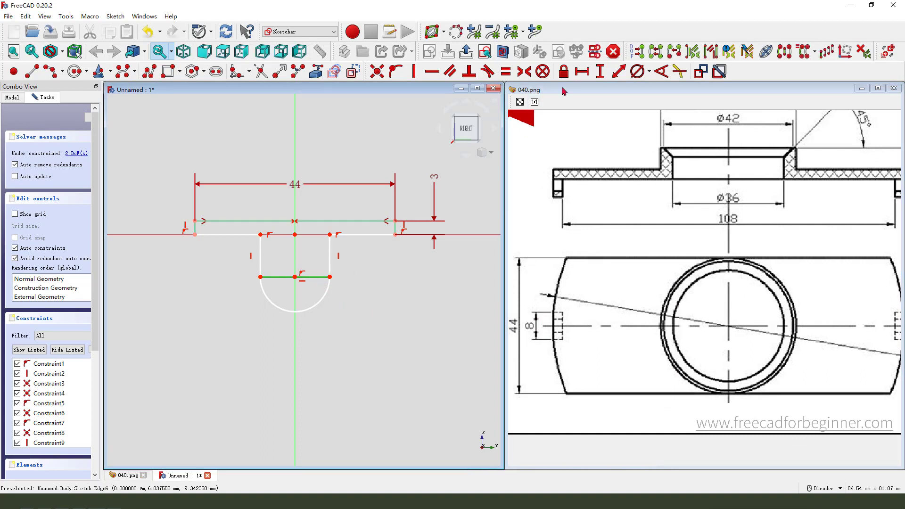
pyautogui.click(581, 71)
pyautogui.write('8')
pyautogui.press('Return')
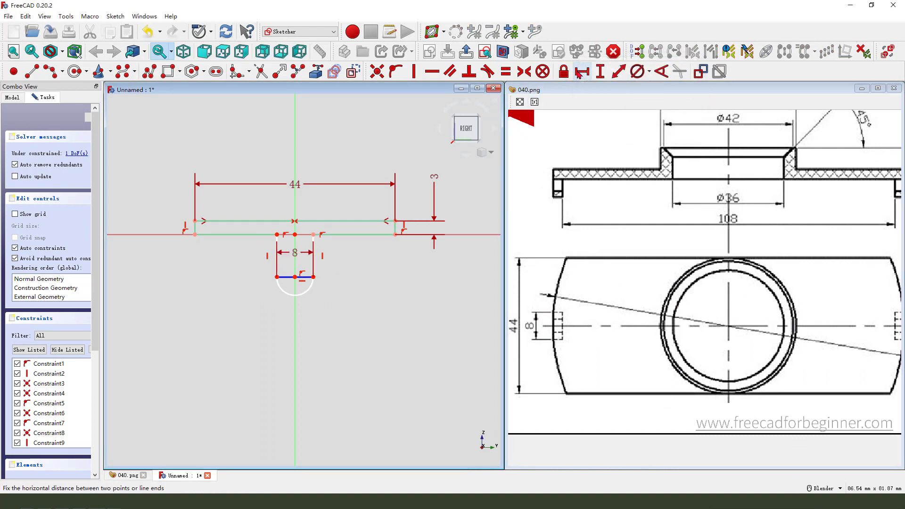
pyautogui.moveTo(297, 255)
pyautogui.mouseDown()
pyautogui.moveTo(301, 313)
pyautogui.moveTo(325, 329)
pyautogui.moveTo(339, 317)
pyautogui.mouseUp()
# Place a sketch point at the bottom of the arc.
pyautogui.scroll(-1, 247, 333)
pyautogui.scroll(2, 319, 263)
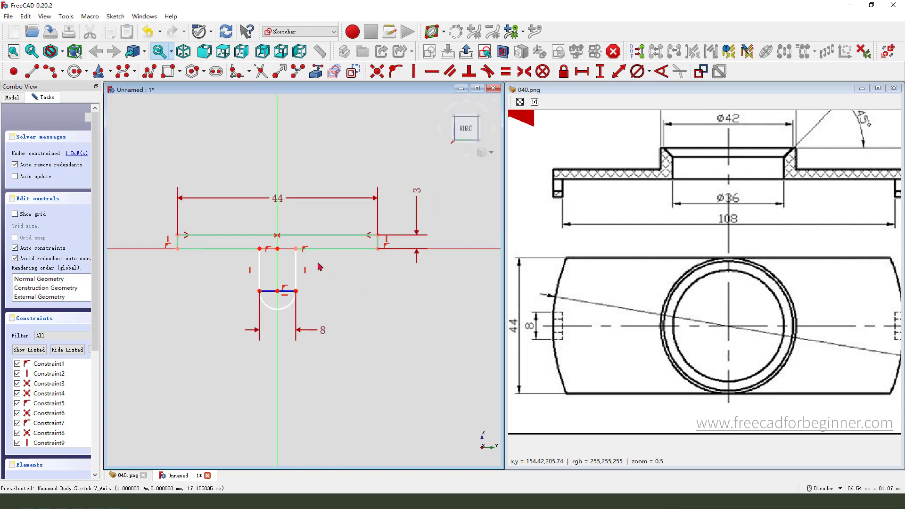
pyautogui.moveTo(844, 257); pyautogui.dragTo(646, 291, button='middle')
pyautogui.moveTo(733, 285); pyautogui.dragTo(711, 288, button='middle')
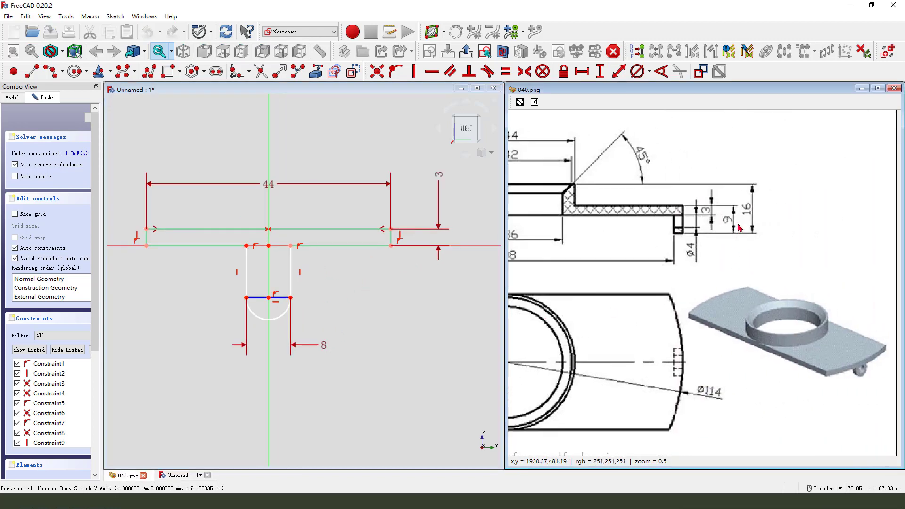
pyautogui.moveTo(734, 212); pyautogui.dragTo(726, 228)
pyautogui.click(14, 71)
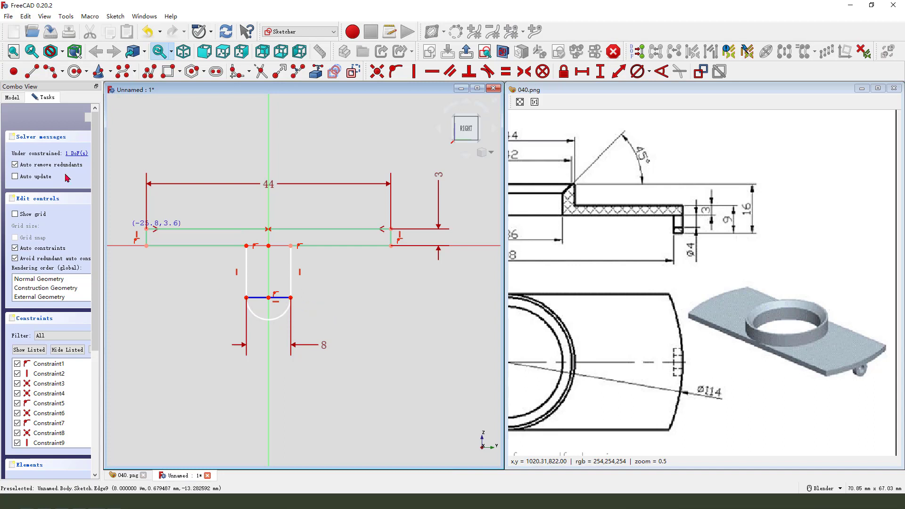
pyautogui.click(273, 319)
# Put the arc-bottom point on the vertical axis.
pyautogui.scroll(2, 275, 328)
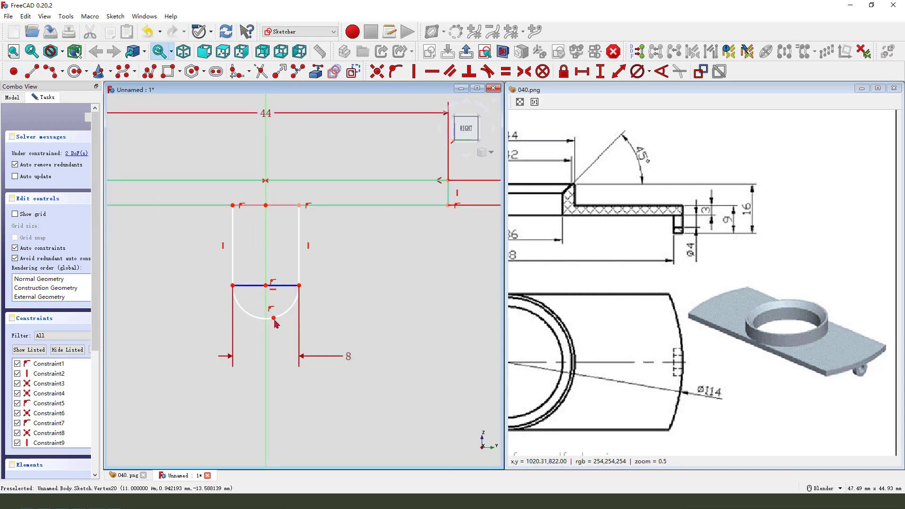
pyautogui.click(273, 320)
pyautogui.click(266, 345)
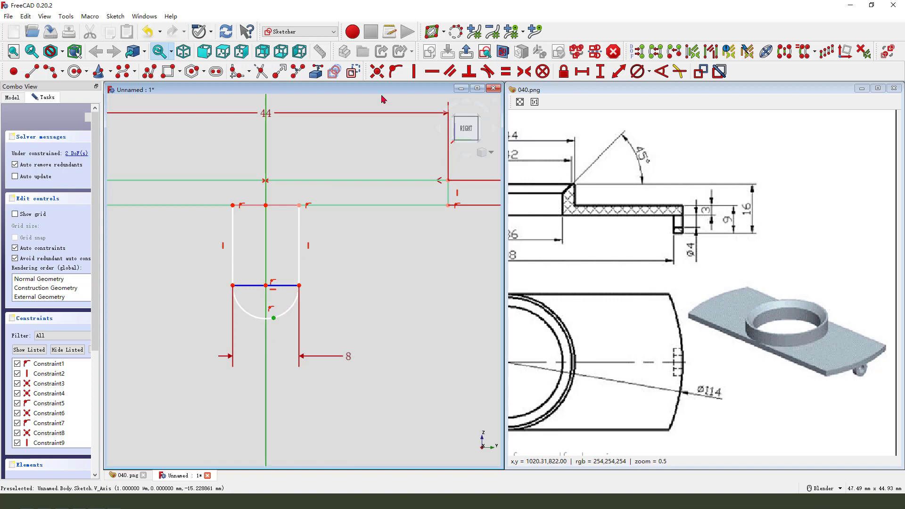
pyautogui.click(397, 72)
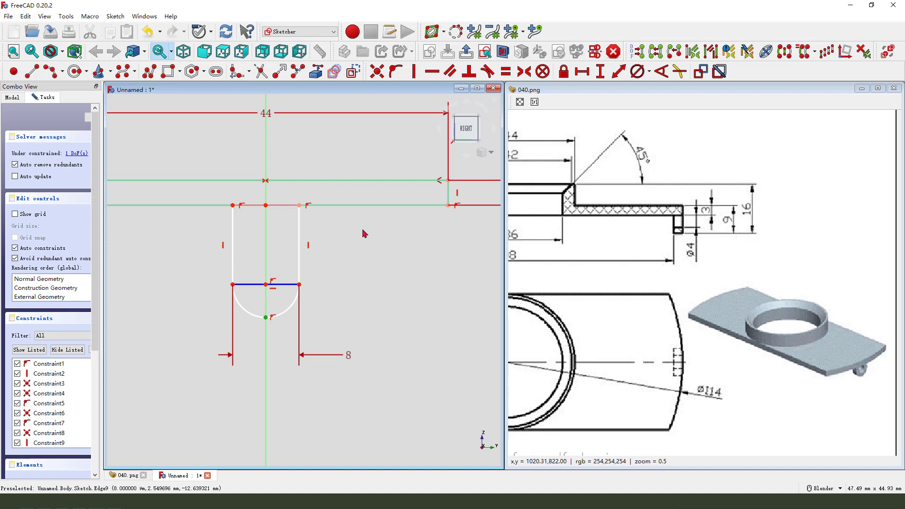
# Add a 9 mm vertical distance from the plate corner down to the arc bottom.
pyautogui.scroll(-1, 271, 217)
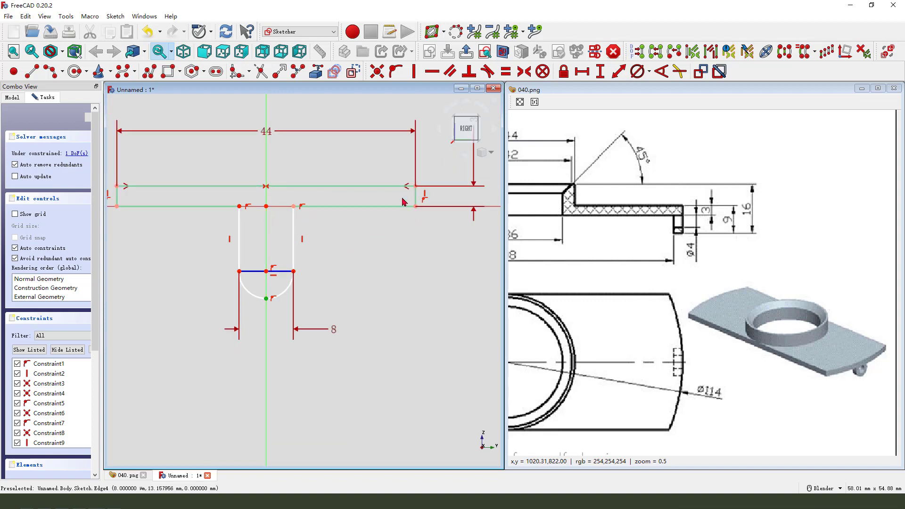
pyautogui.click(415, 189)
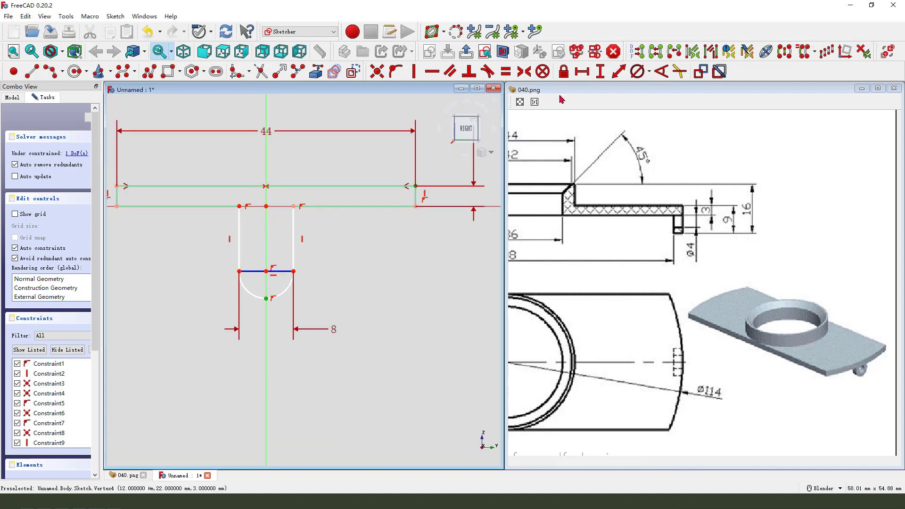
pyautogui.click(600, 71)
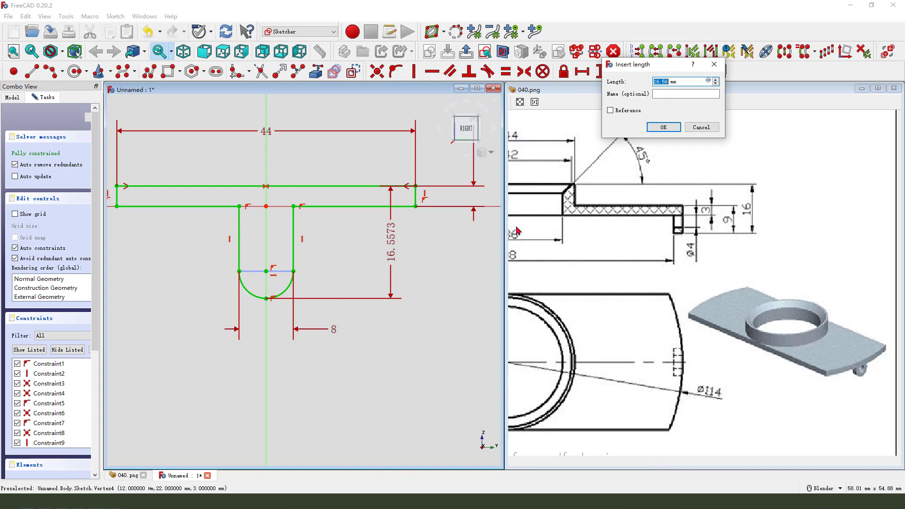
pyautogui.press('Return')
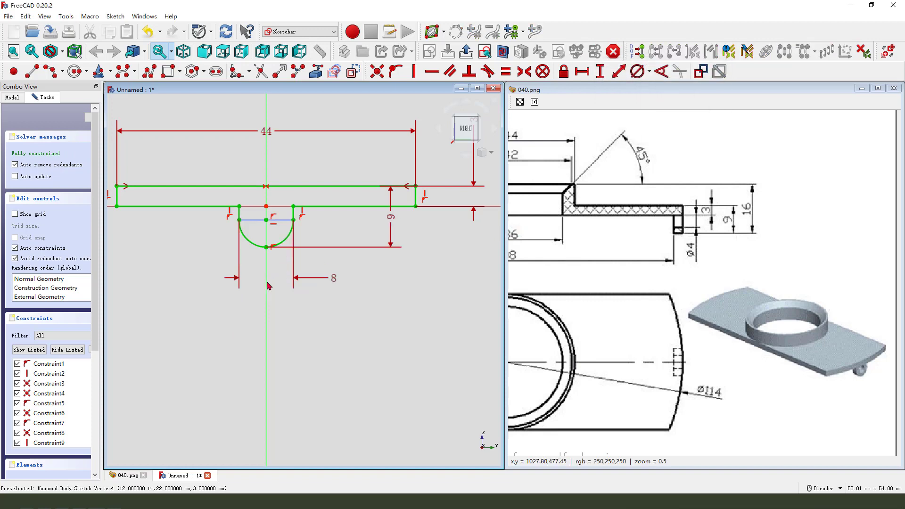
pyautogui.moveTo(417, 219); pyautogui.dragTo(464, 220)
pyautogui.moveTo(271, 211); pyautogui.dragTo(264, 229)
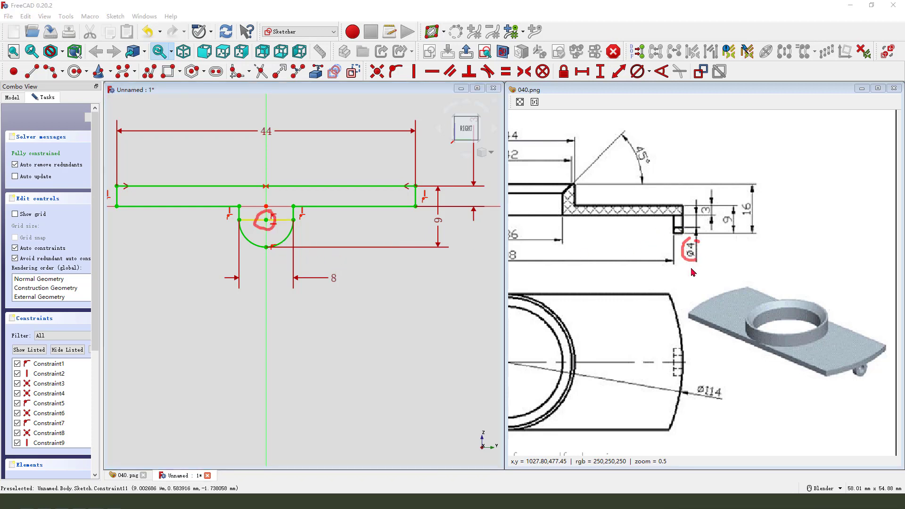
# Draw a circle centred on the arc centre and give it a 4 mm diameter.
pyautogui.press('Escape')
pyautogui.click(73, 72)
pyautogui.click(266, 220)
pyautogui.rightClick(317, 223)
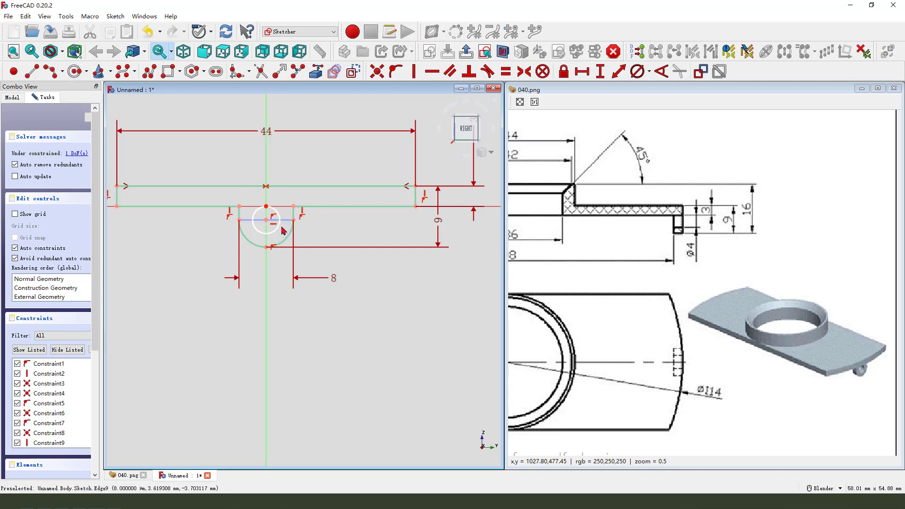
pyautogui.click(276, 224)
pyautogui.click(275, 229)
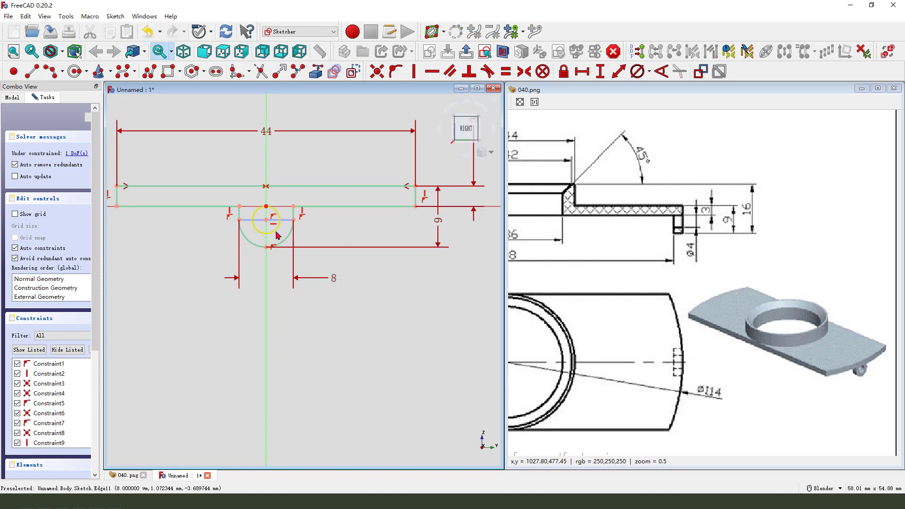
pyautogui.click(641, 73)
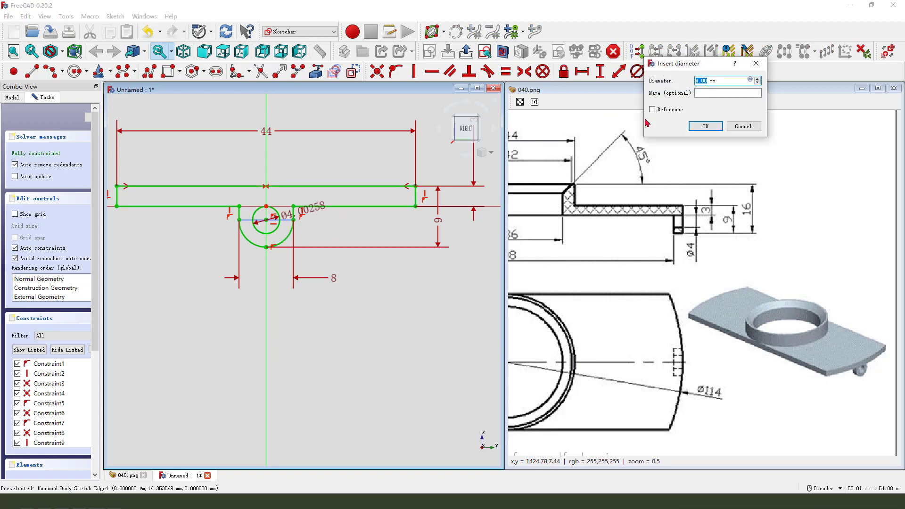
pyautogui.write('4')
pyautogui.press('Return')
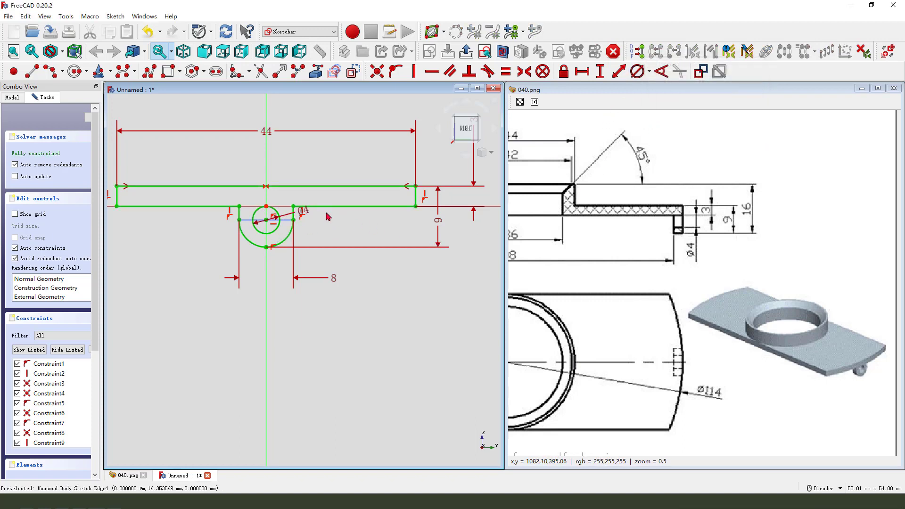
pyautogui.moveTo(305, 211); pyautogui.dragTo(207, 257)
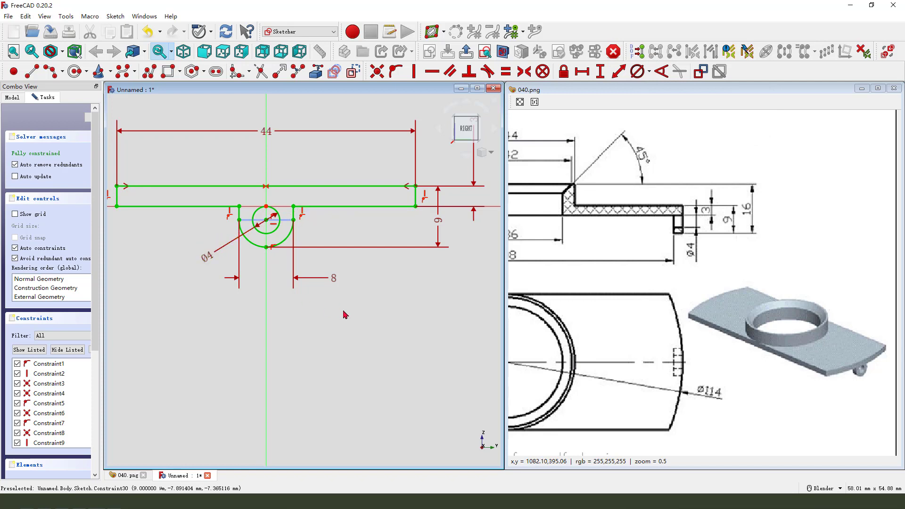
# Tidy the 3 and 44 dimension labels and close the sketch.
pyautogui.scroll(-3, 344, 311)
pyautogui.scroll(3, 353, 199)
pyautogui.scroll(-1, 334, 198)
pyautogui.moveTo(439, 255); pyautogui.dragTo(442, 290)
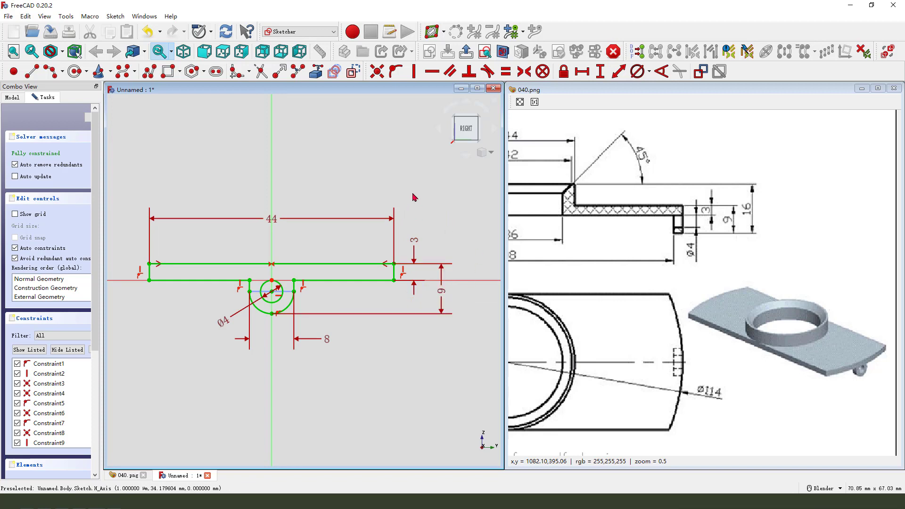
pyautogui.moveTo(276, 222); pyautogui.dragTo(304, 239)
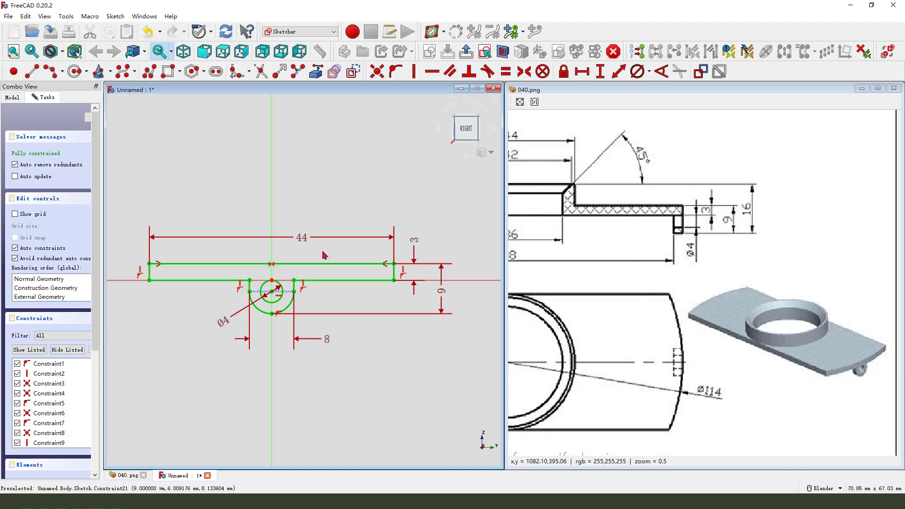
pyautogui.click(466, 51)
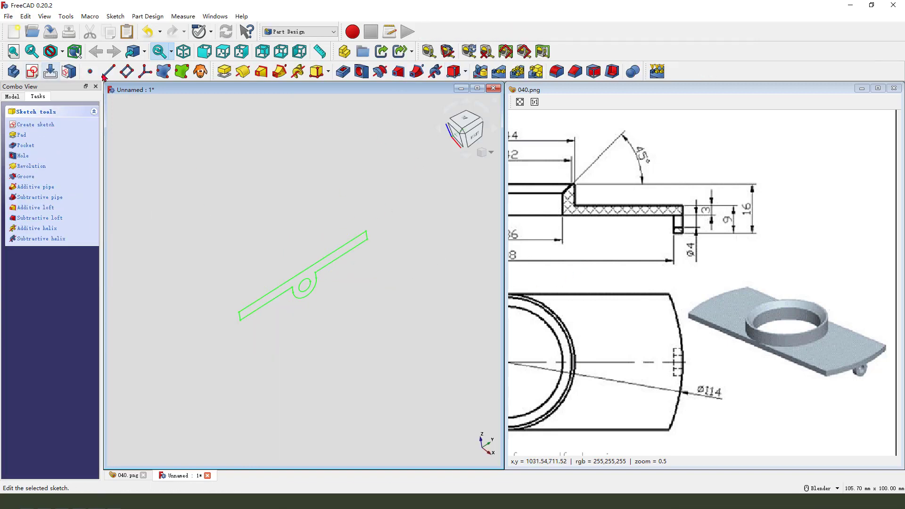
# Pad the profile 200 mm, symmetric to the sketch plane.
pyautogui.click(224, 71)
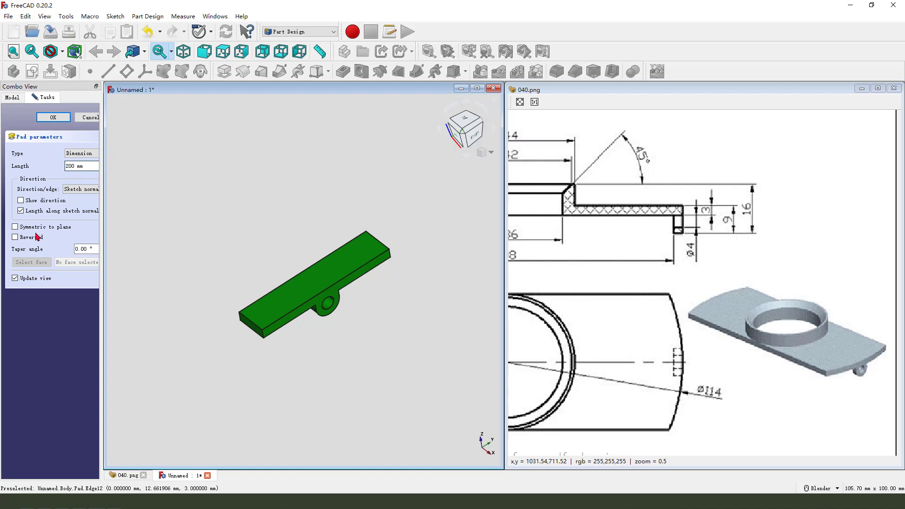
pyautogui.click(16, 228)
pyautogui.scroll(-4, 244, 236)
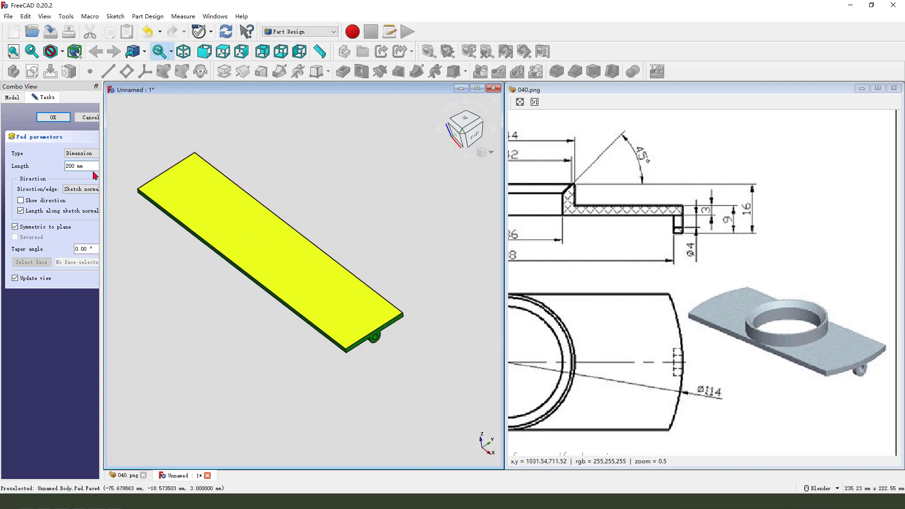
pyautogui.click(54, 118)
pyautogui.scroll(-2, 599, 283)
pyautogui.scroll(4, 606, 324)
pyautogui.scroll(-4, 605, 324)
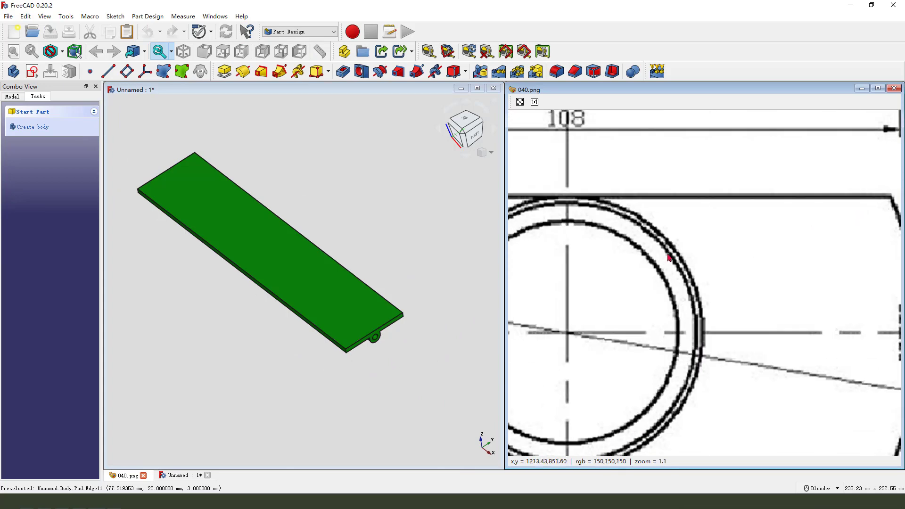
# Create a sketch with XY_Plane as its support, over the padded plate.
pyautogui.scroll(-2, 641, 268)
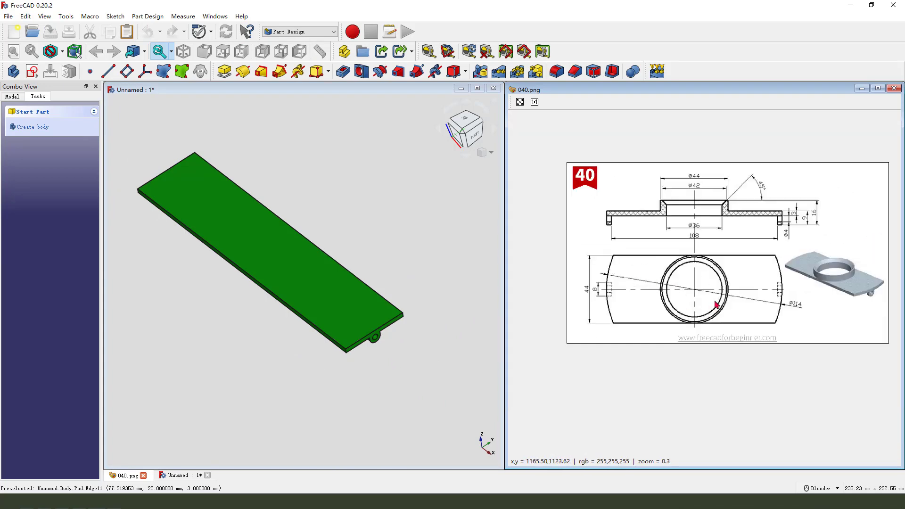
pyautogui.moveTo(627, 241)
pyautogui.mouseDown()
pyautogui.moveTo(610, 317)
pyautogui.moveTo(789, 293)
pyautogui.moveTo(630, 256)
pyautogui.mouseUp()
pyautogui.moveTo(832, 309)
pyautogui.mouseDown()
pyautogui.moveTo(801, 309)
pyautogui.moveTo(804, 323)
pyautogui.mouseUp()
pyautogui.moveTo(816, 282); pyautogui.dragTo(792, 306)
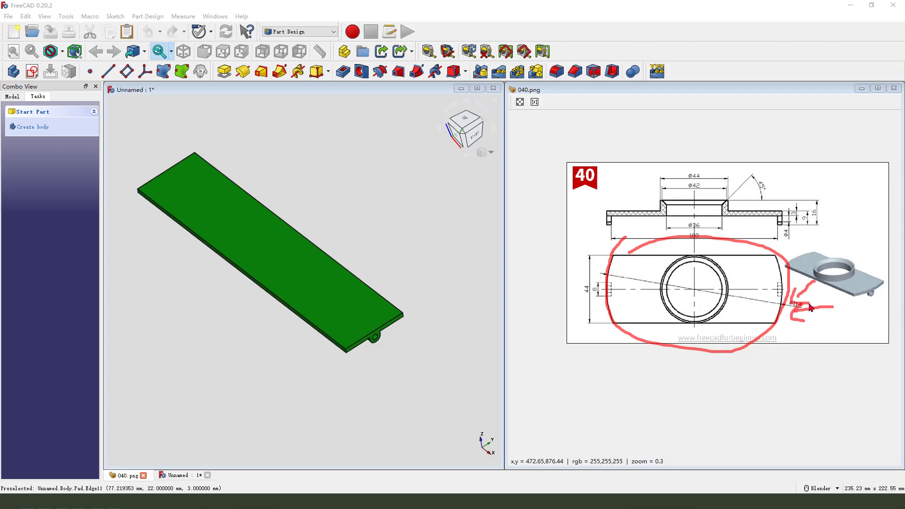
pyautogui.press('Escape')
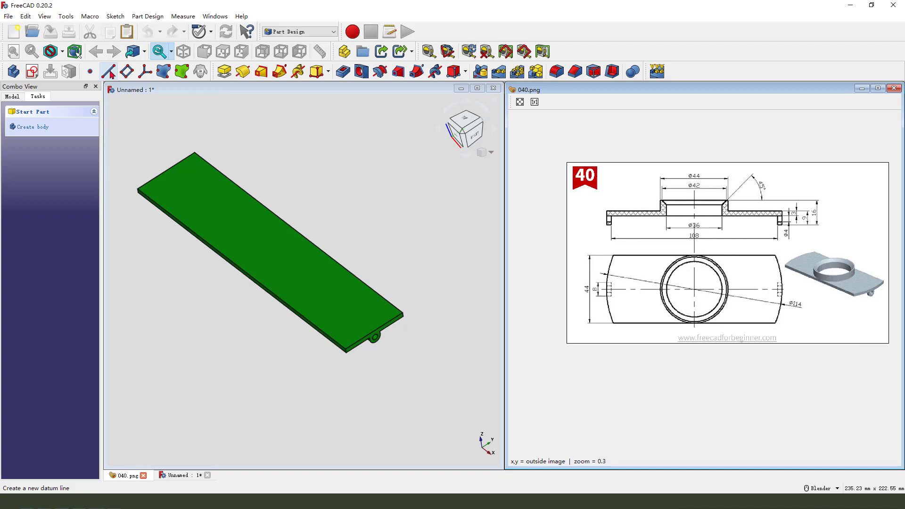
pyautogui.click(32, 72)
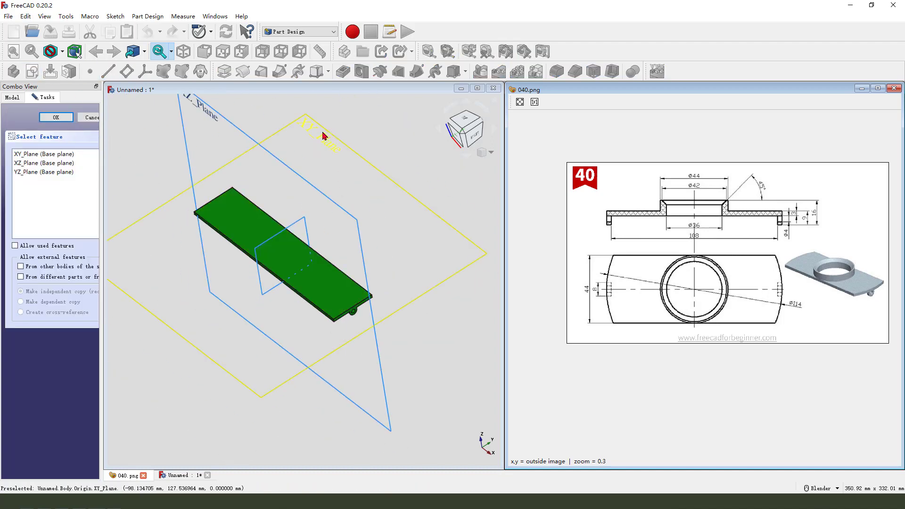
pyautogui.moveTo(283, 118)
pyautogui.mouseDown()
pyautogui.moveTo(344, 124)
pyautogui.moveTo(294, 131)
pyautogui.mouseUp()
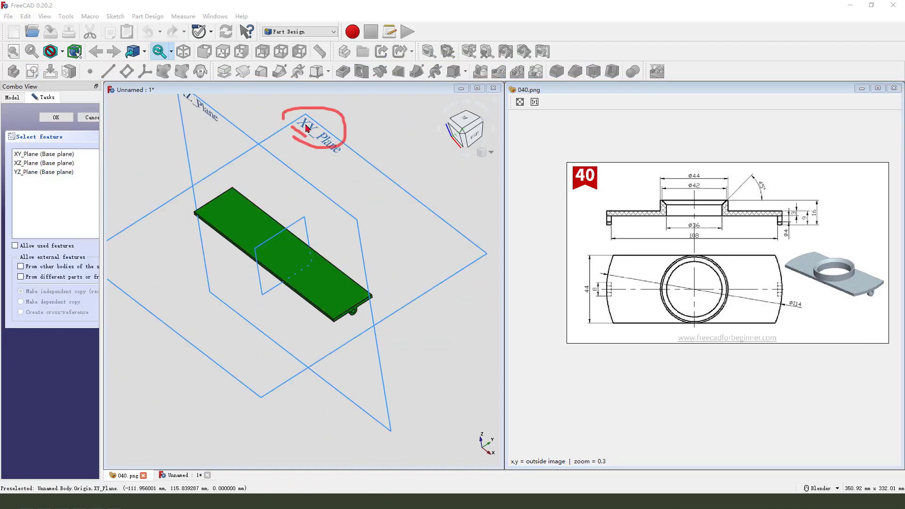
pyautogui.press('Escape')
pyautogui.click(307, 125)
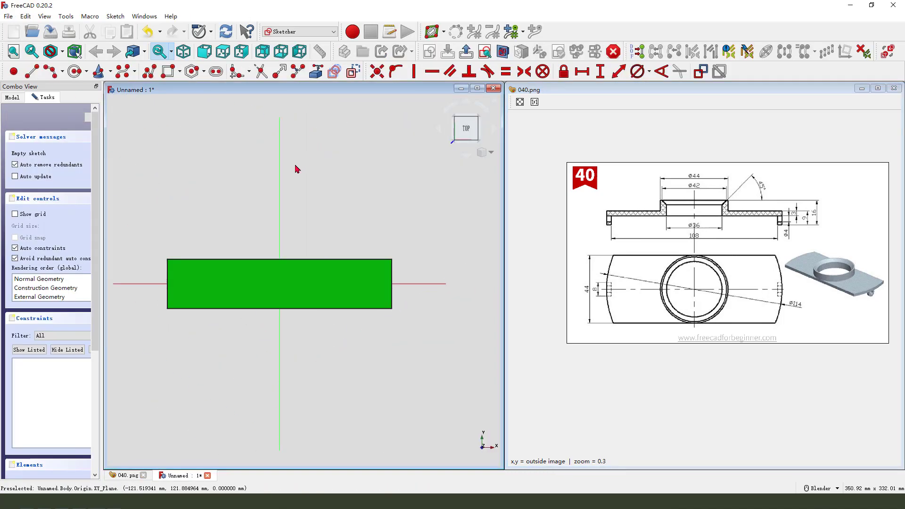
# Turn on section view and draw an origin-centred circle of Ø114.
pyautogui.click(502, 52)
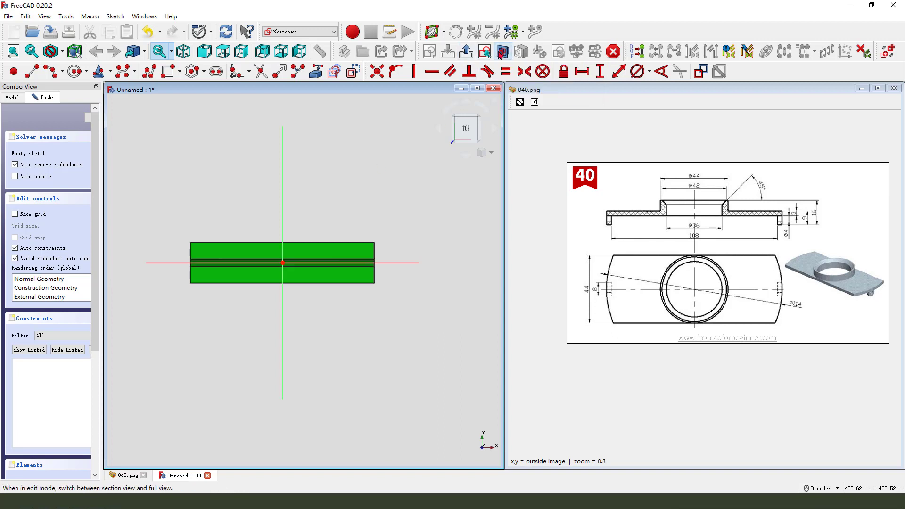
pyautogui.click(75, 71)
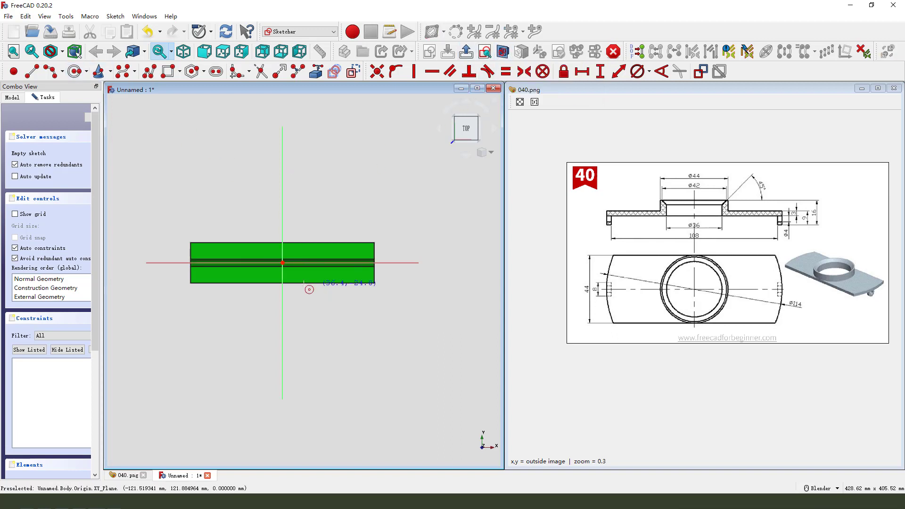
pyautogui.click(283, 262)
pyautogui.click(385, 270)
pyautogui.click(381, 224)
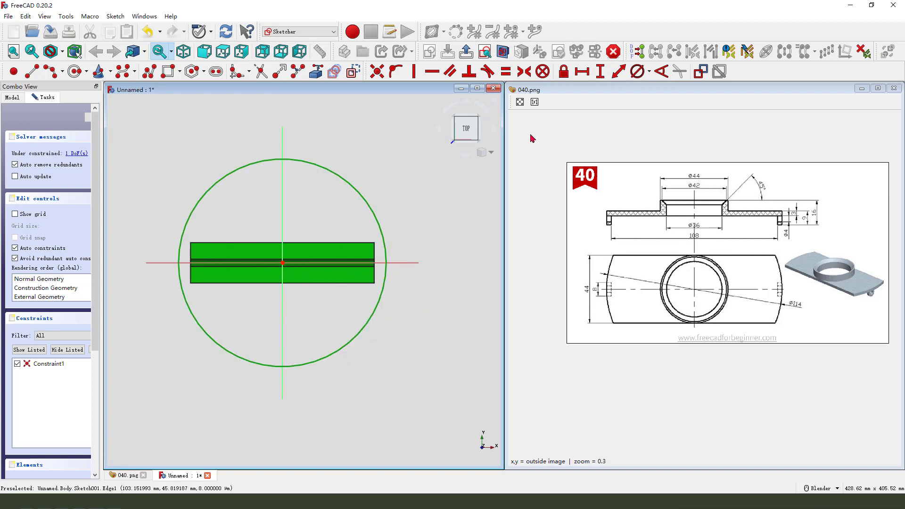
pyautogui.click(637, 72)
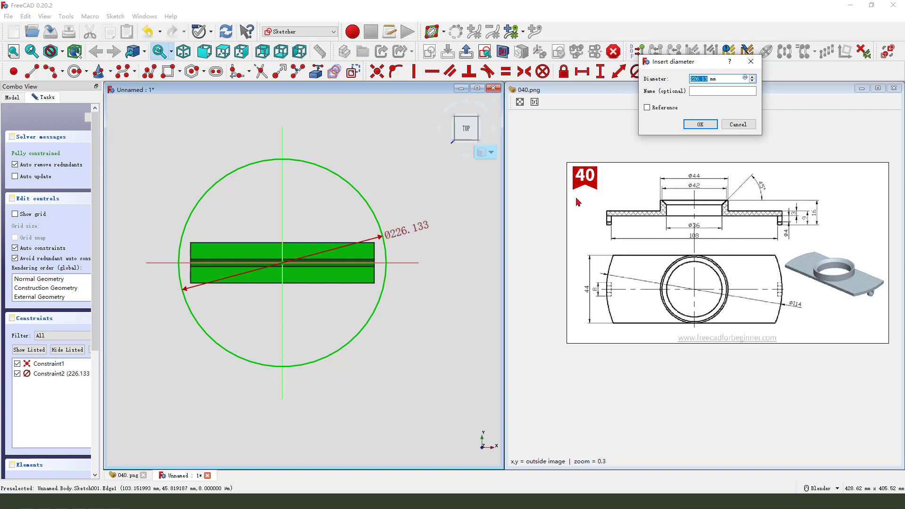
pyautogui.write('114')
pyautogui.press('Return')
pyautogui.moveTo(364, 251); pyautogui.dragTo(367, 203)
# Add a concentric Ø350.44 circle at the origin and close the sketch.
pyautogui.click(75, 71)
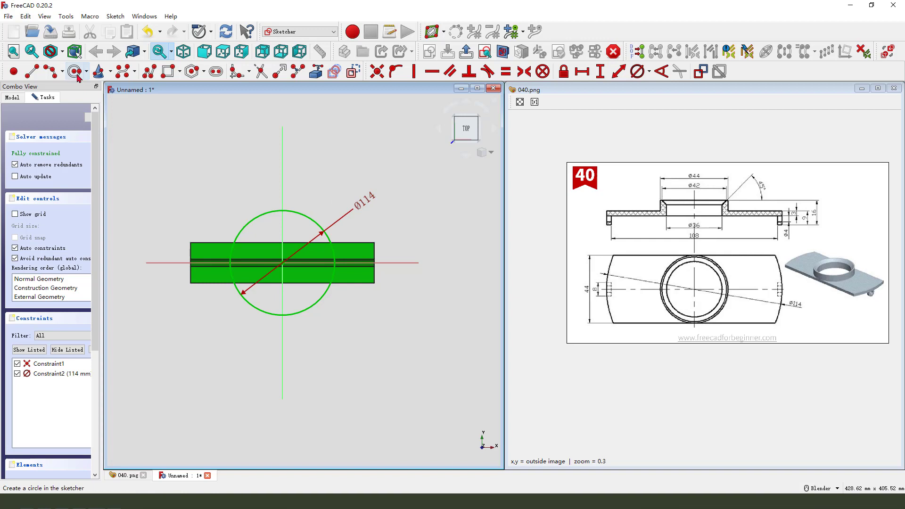
pyautogui.click(283, 262)
pyautogui.click(389, 382)
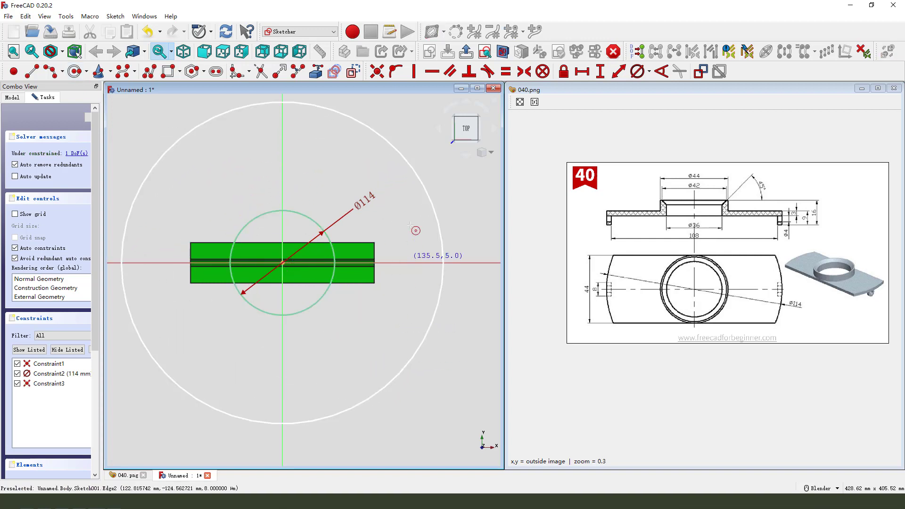
pyautogui.click(637, 72)
pyautogui.click(443, 249)
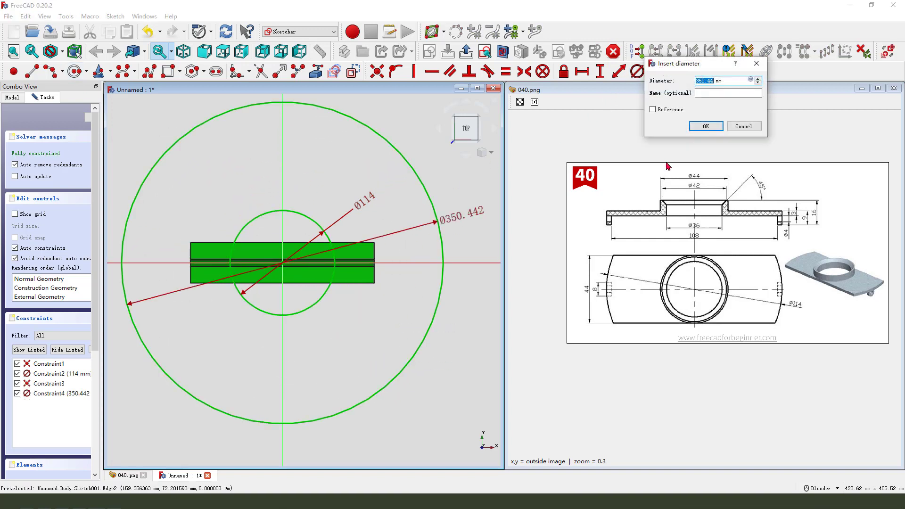
pyautogui.press('Return')
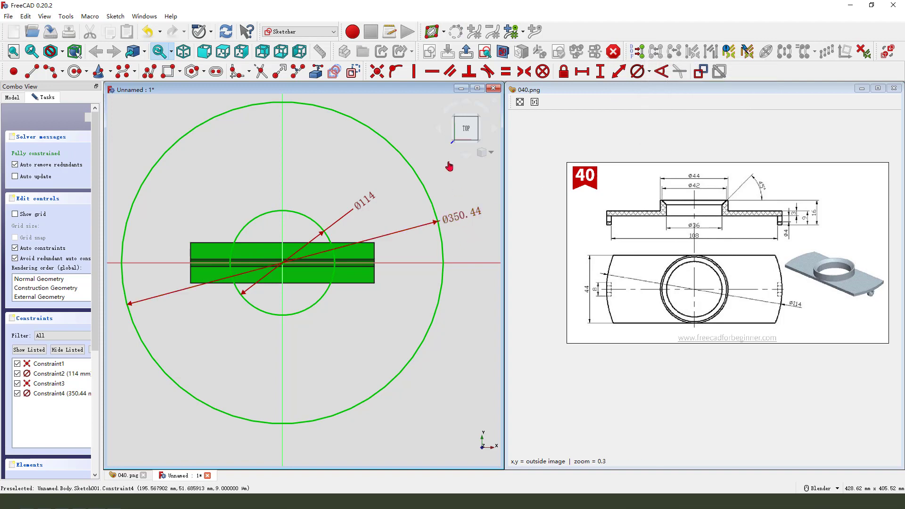
pyautogui.moveTo(462, 218); pyautogui.dragTo(460, 191)
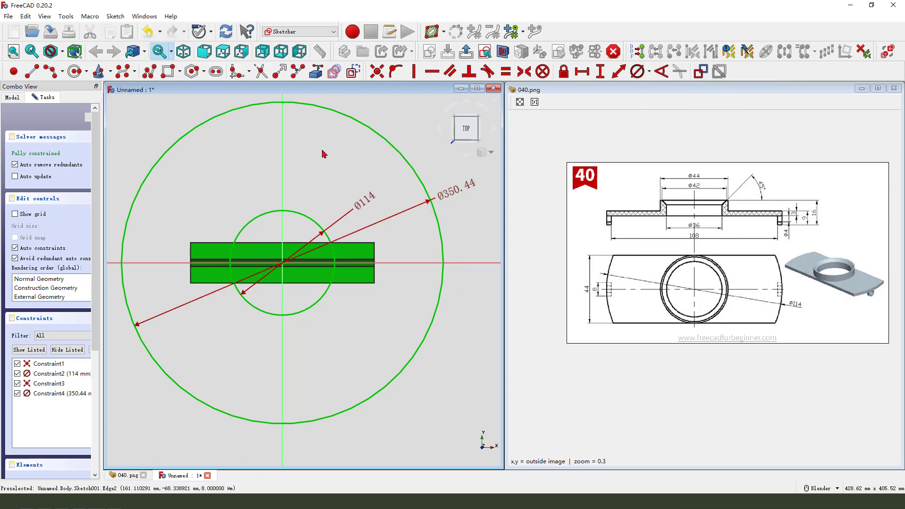
pyautogui.click(468, 52)
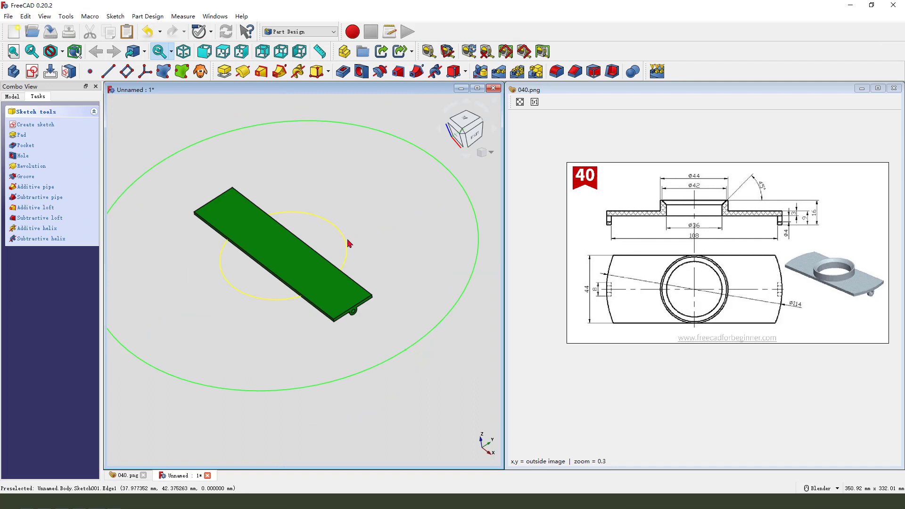
# Pocket the Ø114 circle sketch Through all, symmetric to plane, leaving the plate with curved ends.
pyautogui.click(343, 71)
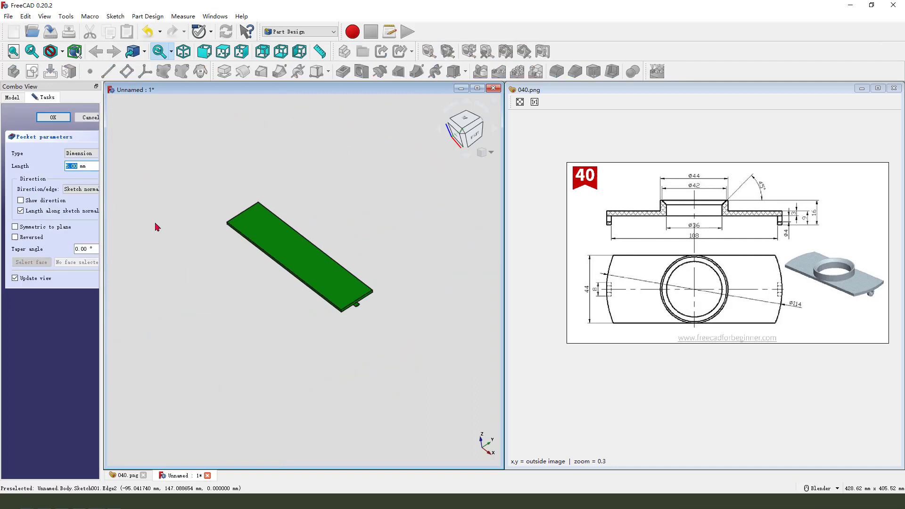
pyautogui.click(89, 154)
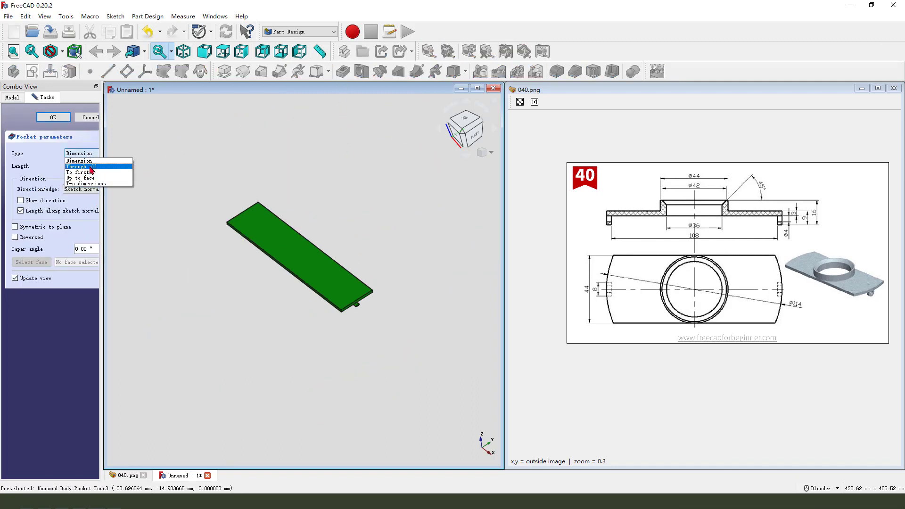
pyautogui.click(91, 167)
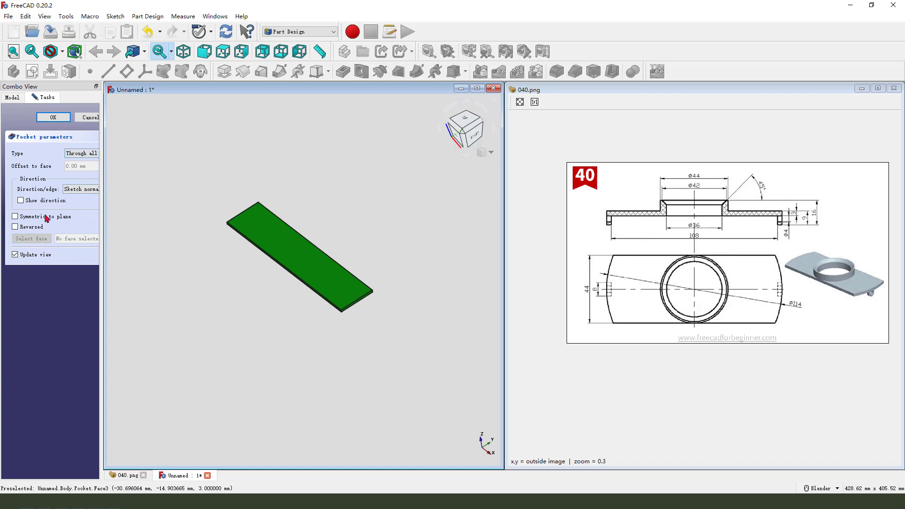
pyautogui.click(16, 217)
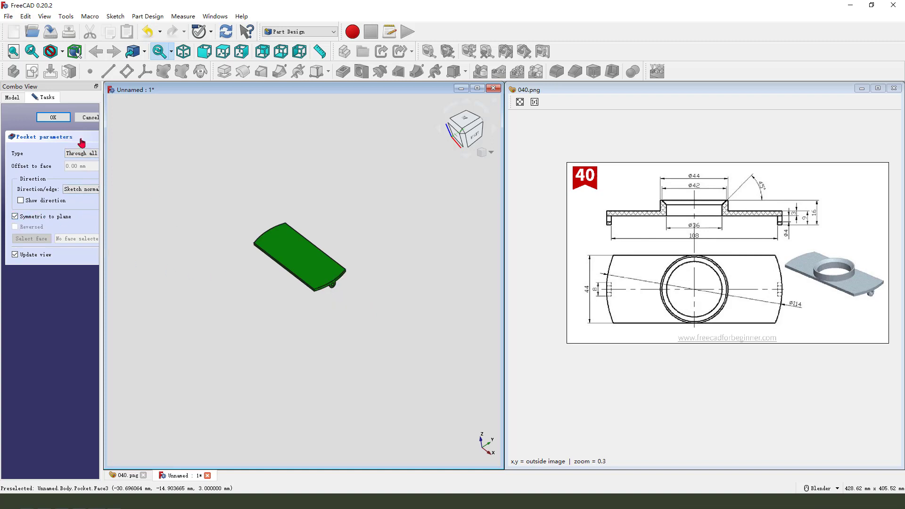
pyautogui.click(53, 118)
pyautogui.moveTo(299, 287)
pyautogui.mouseDown(button='middle')
pyautogui.moveTo(339, 318)
pyautogui.moveTo(365, 188)
pyautogui.moveTo(359, 317)
pyautogui.mouseUp(button='middle')
pyautogui.moveTo(683, 338); pyautogui.dragTo(662, 359, button='middle')
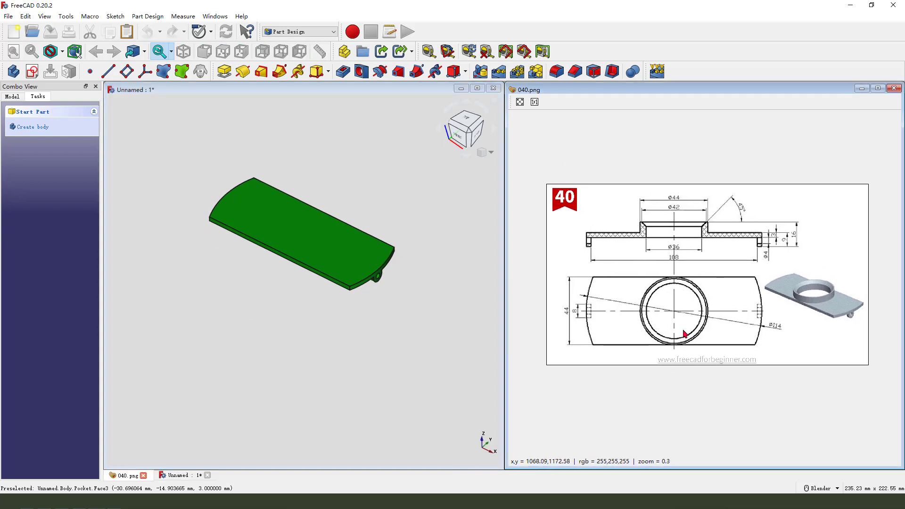
pyautogui.moveTo(658, 246)
pyautogui.mouseDown()
pyautogui.moveTo(627, 218)
pyautogui.moveTo(734, 222)
pyautogui.moveTo(683, 246)
pyautogui.mouseUp()
pyautogui.moveTo(740, 207)
pyautogui.mouseDown()
pyautogui.moveTo(716, 224)
pyautogui.moveTo(732, 225)
pyautogui.mouseUp()
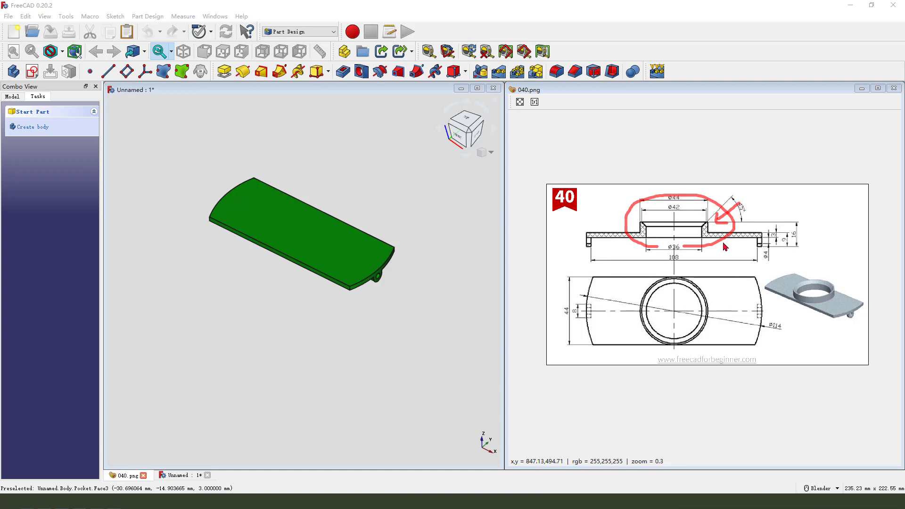
pyautogui.press('Escape')
pyautogui.moveTo(670, 202); pyautogui.dragTo(682, 202)
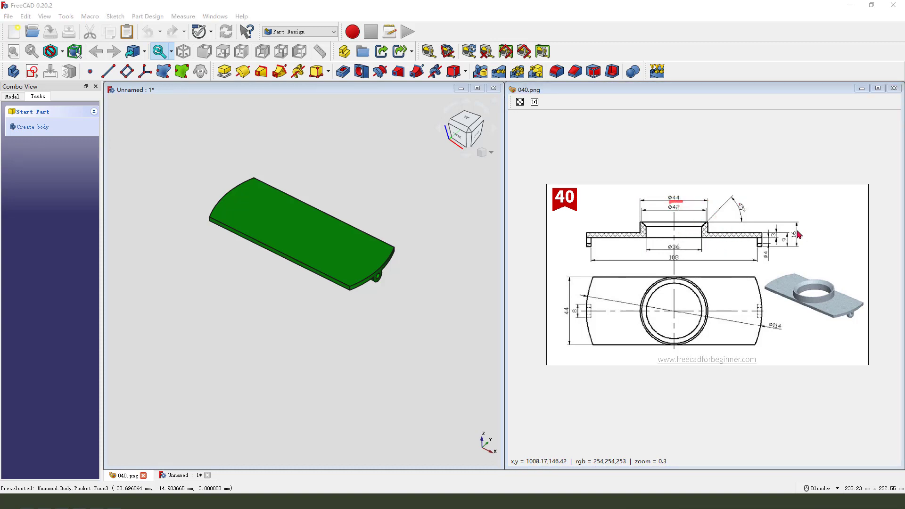
pyautogui.moveTo(796, 241); pyautogui.dragTo(800, 234)
pyautogui.moveTo(727, 227)
pyautogui.mouseDown()
pyautogui.moveTo(719, 238)
pyautogui.moveTo(734, 225)
pyautogui.mouseUp()
pyautogui.press('Escape')
pyautogui.moveTo(372, 283); pyautogui.dragTo(383, 256, button='middle')
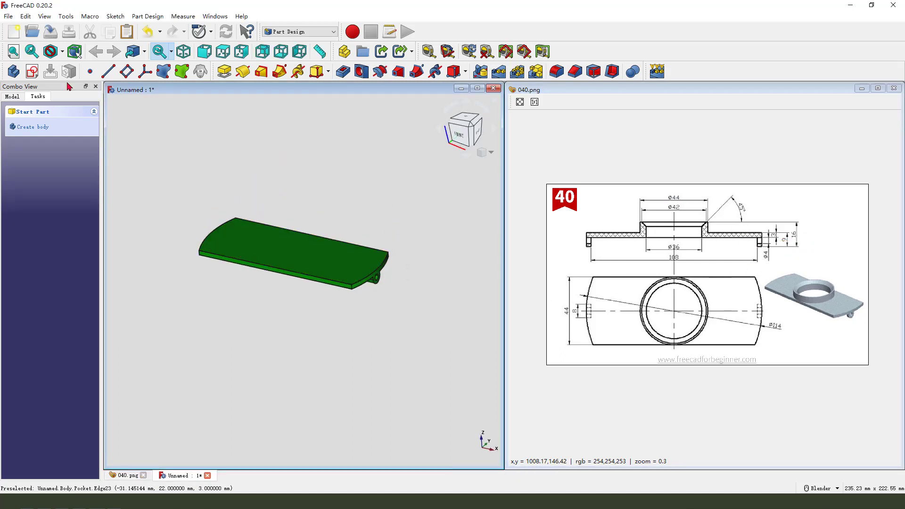
# Start a new sketch on the XY plane with section view turned on.
pyautogui.click(32, 72)
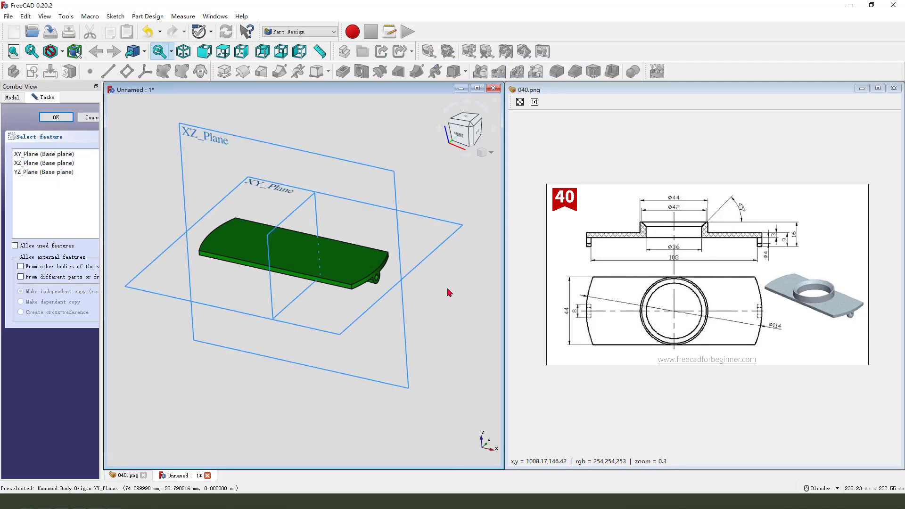
pyautogui.click(288, 191)
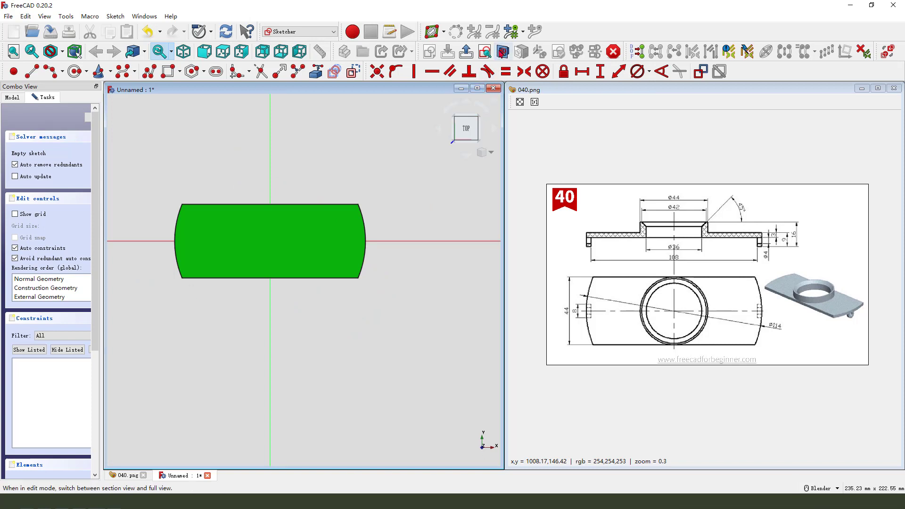
pyautogui.click(503, 52)
# Draw a circle centred on the origin, constrain it to 44 mm diameter, and close the sketch.
pyautogui.click(81, 71)
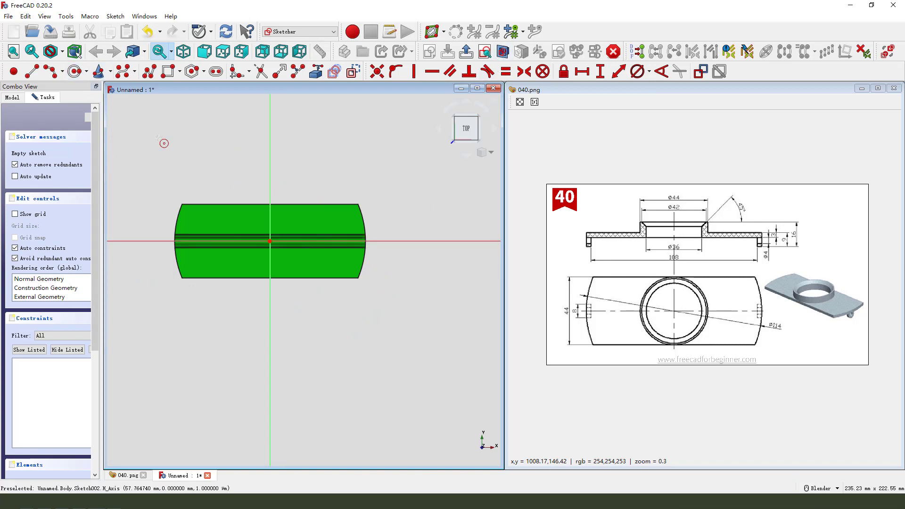
pyautogui.click(269, 241)
pyautogui.click(296, 261)
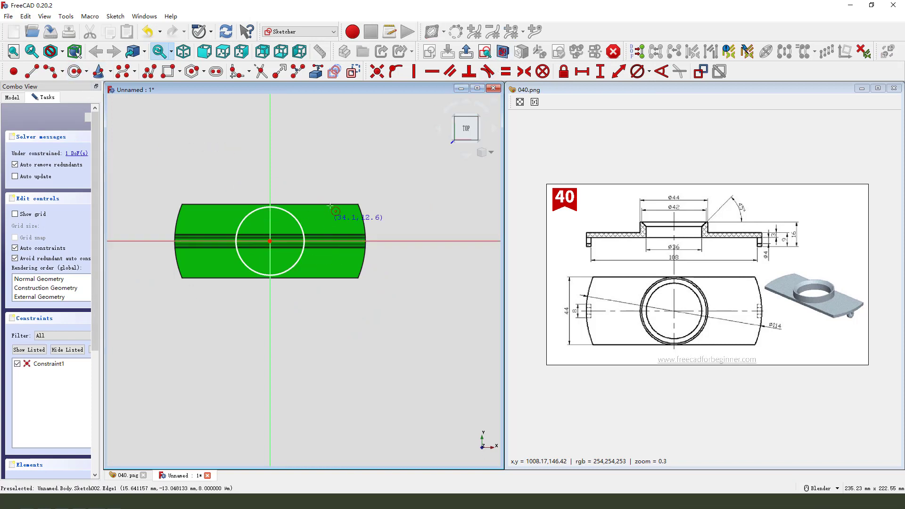
pyautogui.click(638, 74)
pyautogui.press('Return')
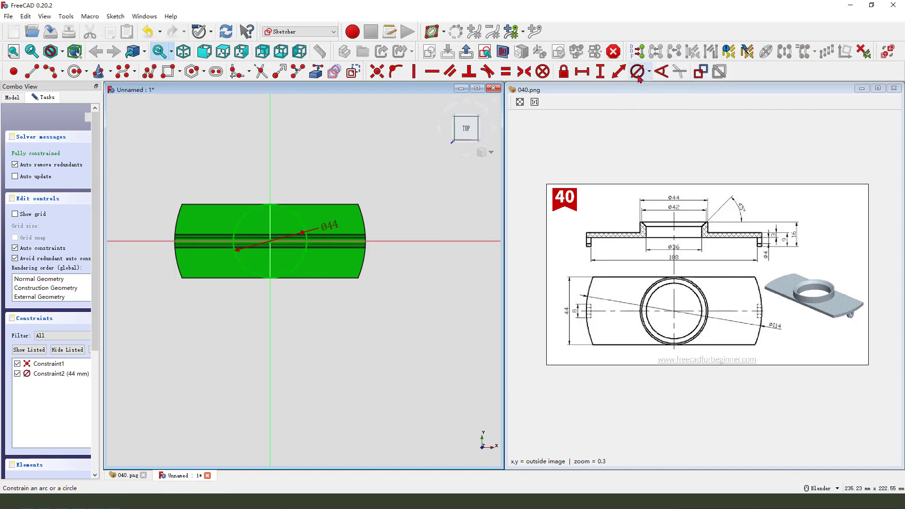
pyautogui.click(466, 52)
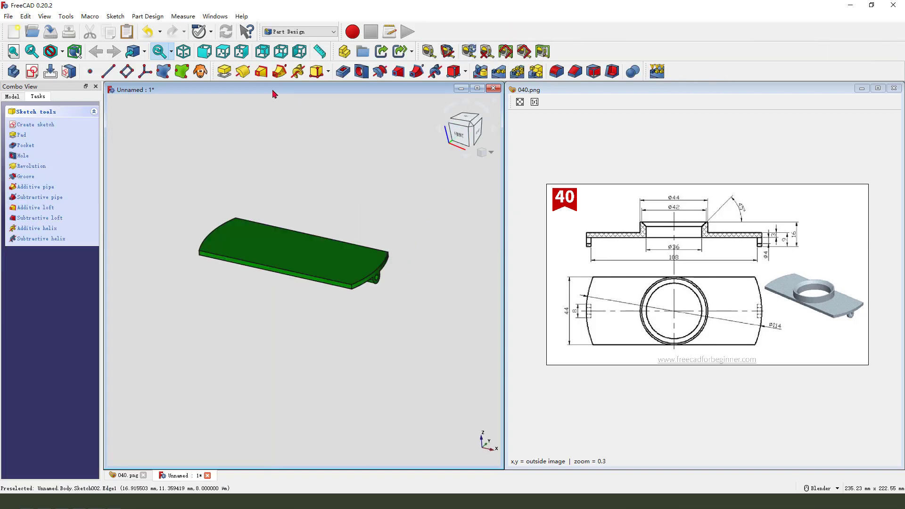
# Pad the Ø44 circle 10 mm to form a cylindrical boss on the plate.
pyautogui.click(224, 71)
pyautogui.moveTo(346, 301); pyautogui.dragTo(347, 281, button='middle')
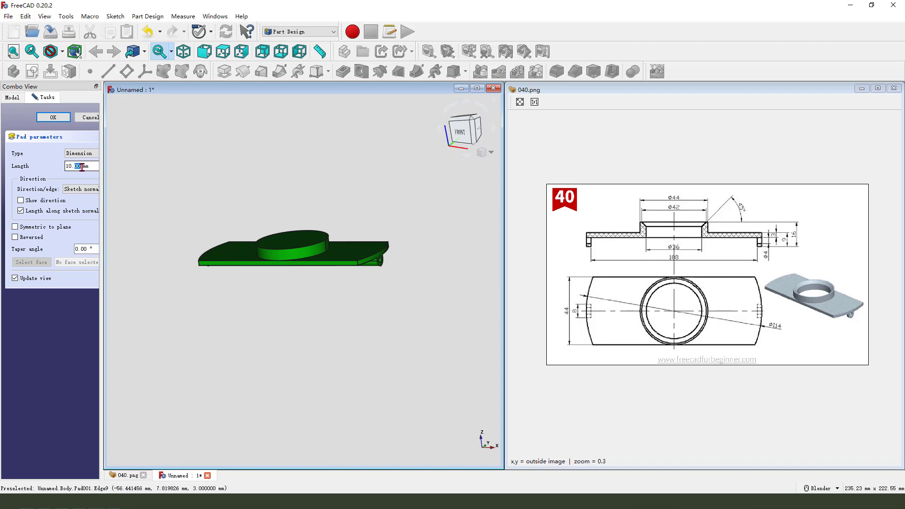
pyautogui.moveTo(83, 167); pyautogui.dragTo(63, 170)
pyautogui.write('10')
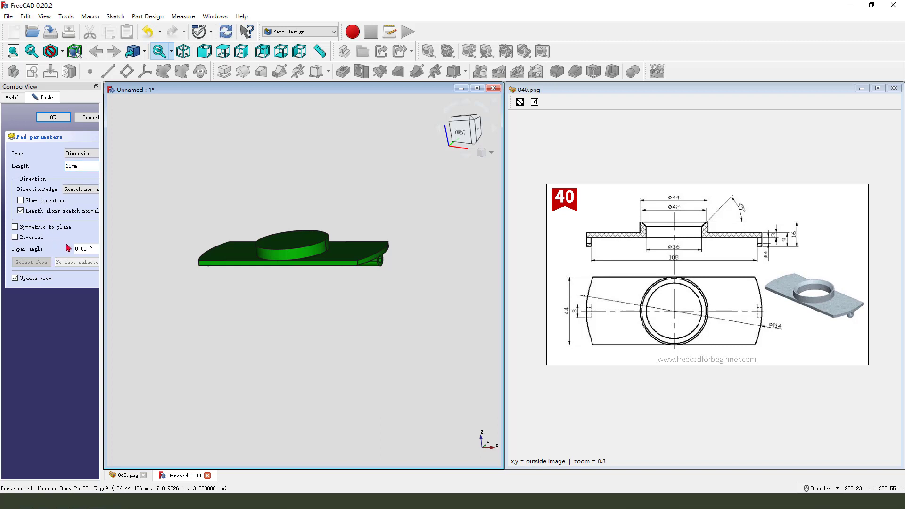
pyautogui.click(53, 117)
pyautogui.moveTo(319, 257); pyautogui.dragTo(302, 266, button='middle')
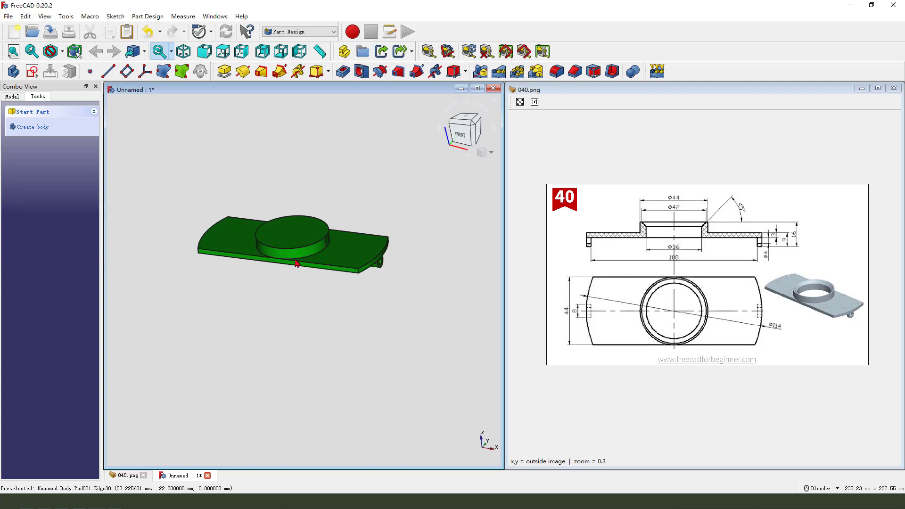
pyautogui.click(12, 96)
pyautogui.moveTo(412, 278)
pyautogui.mouseDown(button='middle')
pyautogui.moveTo(398, 305)
pyautogui.moveTo(420, 236)
pyautogui.moveTo(406, 277)
pyautogui.mouseUp(button='middle')
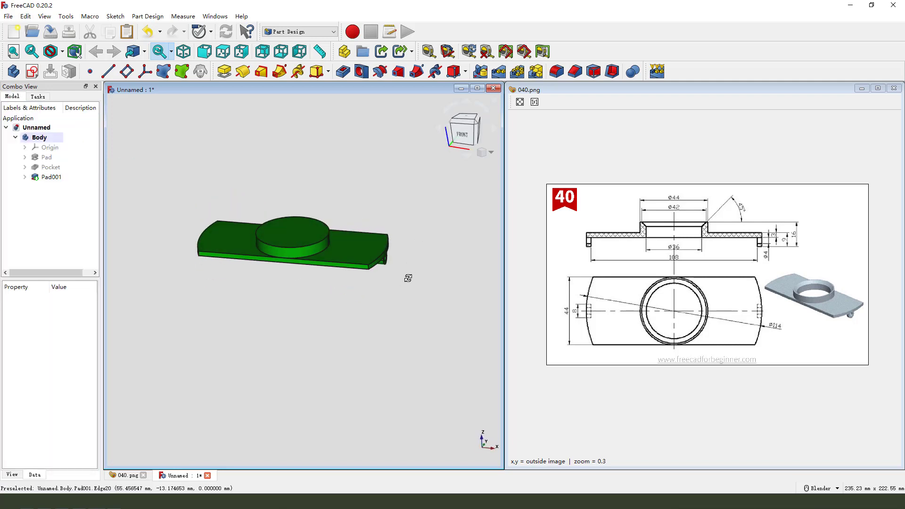
pyautogui.moveTo(651, 282); pyautogui.dragTo(642, 286, button='middle')
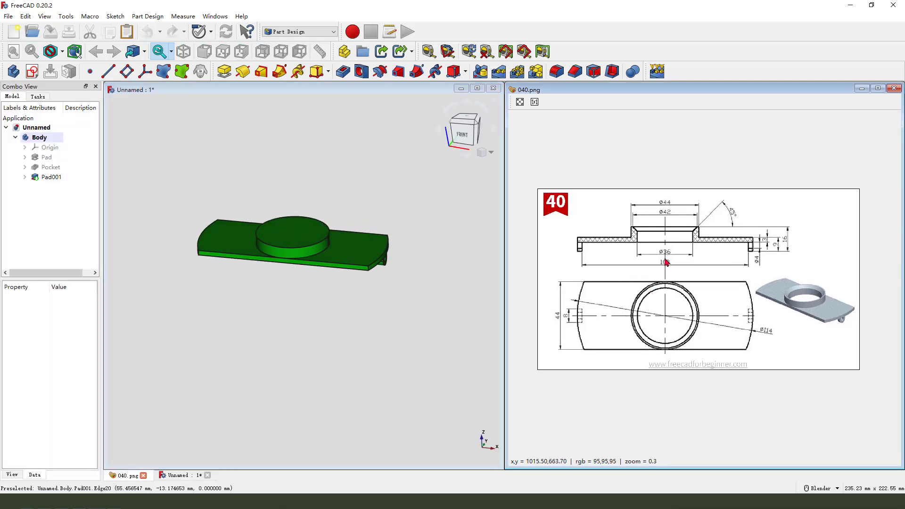
pyautogui.moveTo(670, 247)
pyautogui.mouseDown()
pyautogui.moveTo(653, 246)
pyautogui.moveTo(673, 256)
pyautogui.mouseUp()
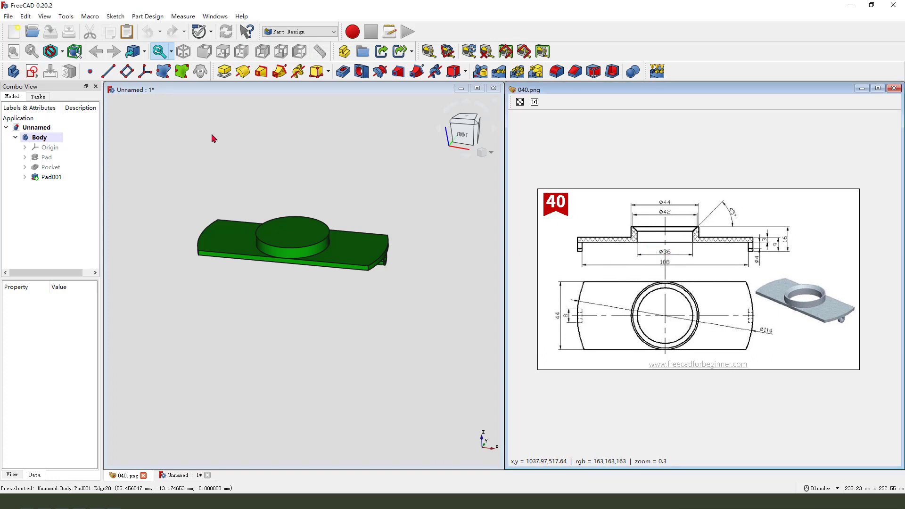
pyautogui.click(32, 71)
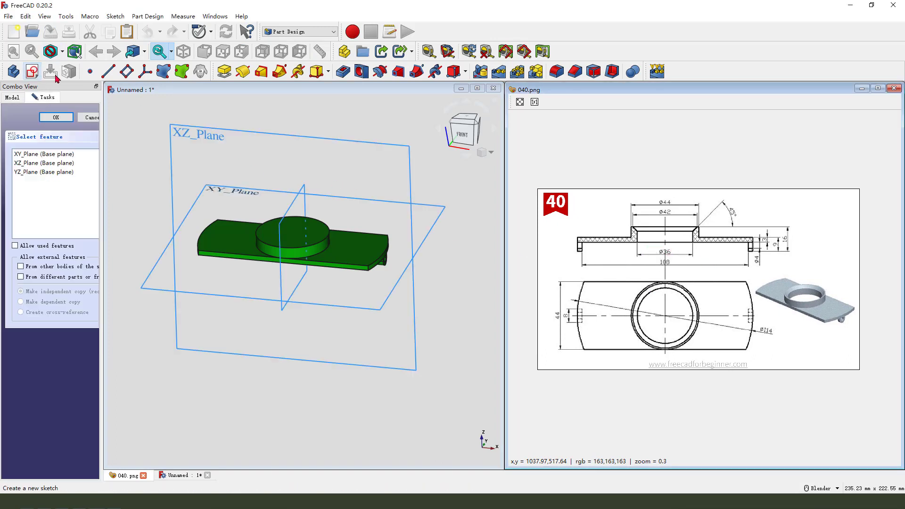
# On the XY plane, draw an origin-centred circle constrained to 36 mm diameter and close the sketch.
pyautogui.click(244, 204)
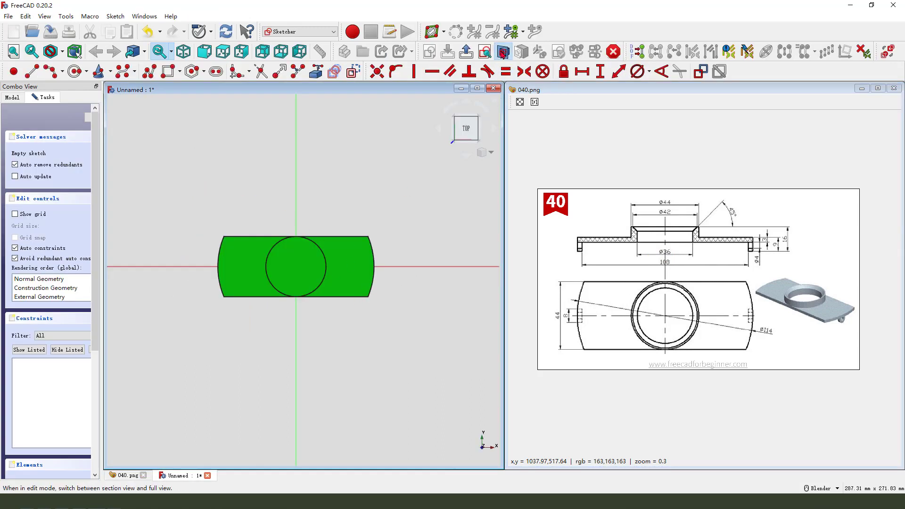
pyautogui.click(75, 71)
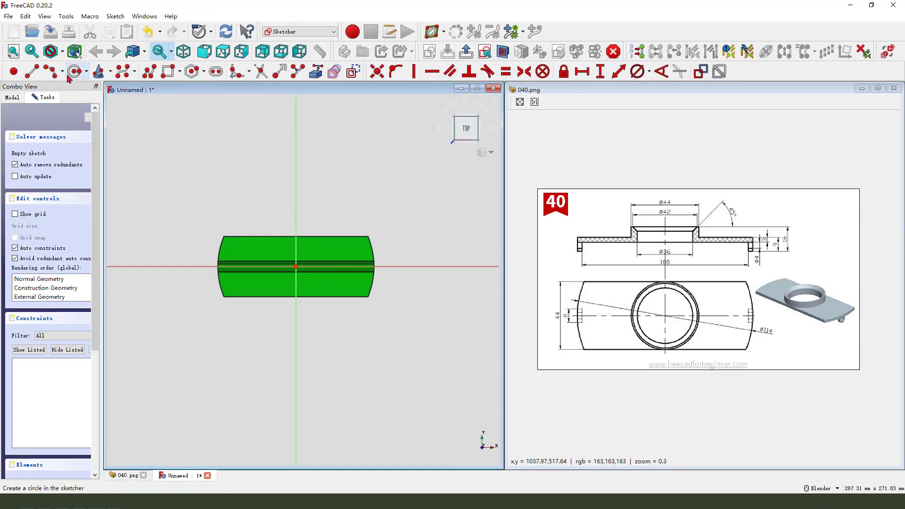
pyautogui.click(295, 266)
pyautogui.click(318, 267)
pyautogui.click(319, 267)
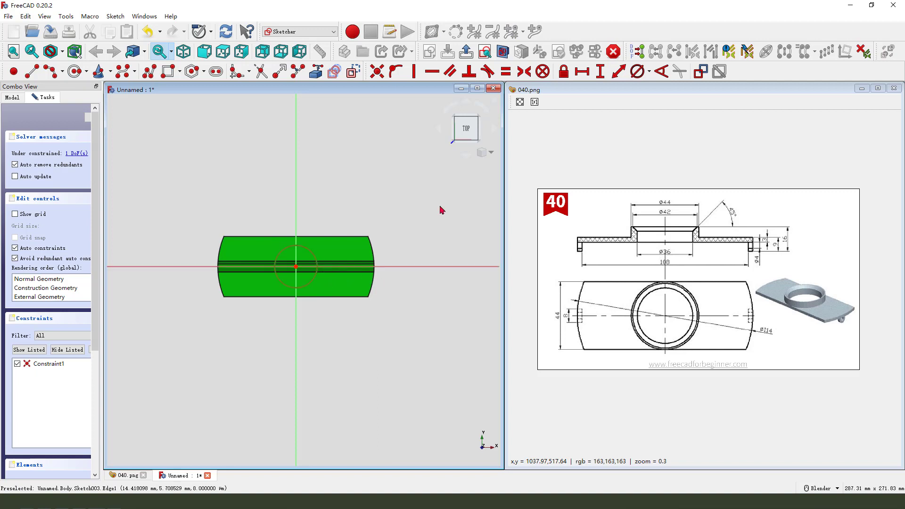
pyautogui.click(637, 71)
pyautogui.write('36')
pyautogui.press('Return')
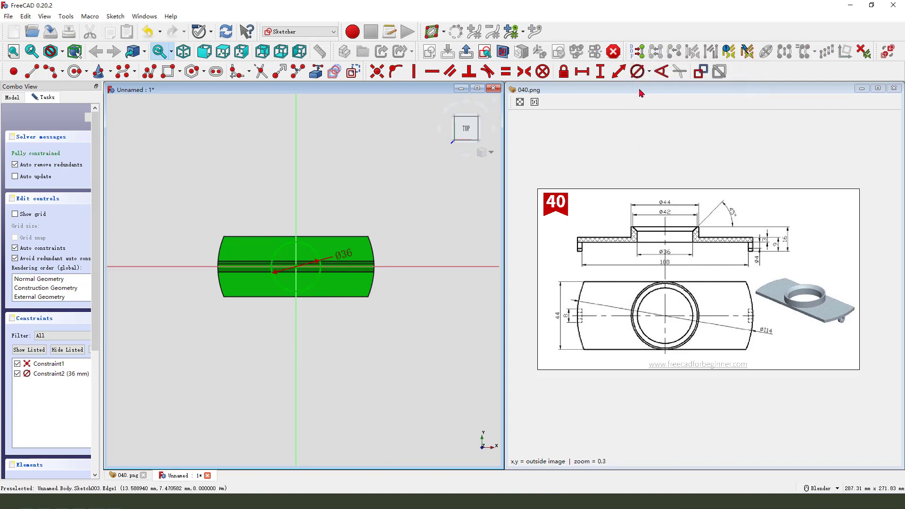
pyautogui.click(473, 54)
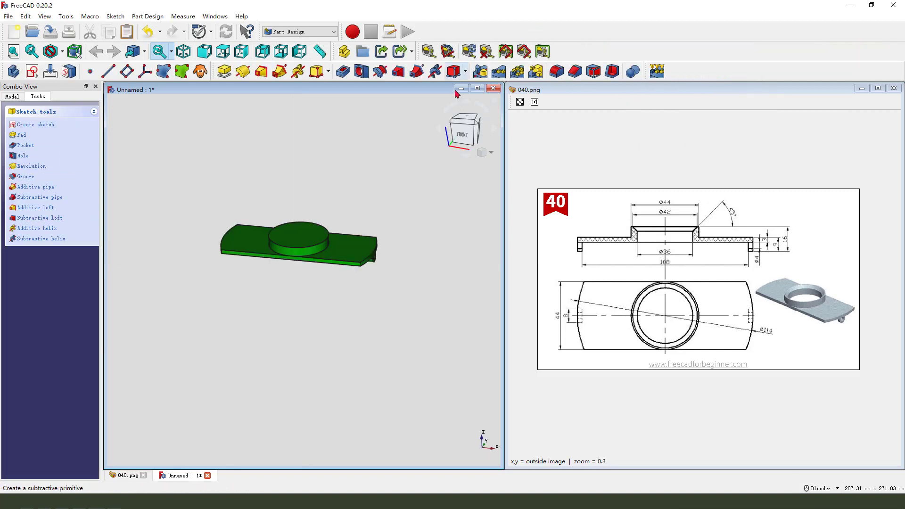
# Pocket the Ø36 circle Through all, symmetric to plane, hollowing the boss into a ring.
pyautogui.click(343, 72)
pyautogui.click(85, 158)
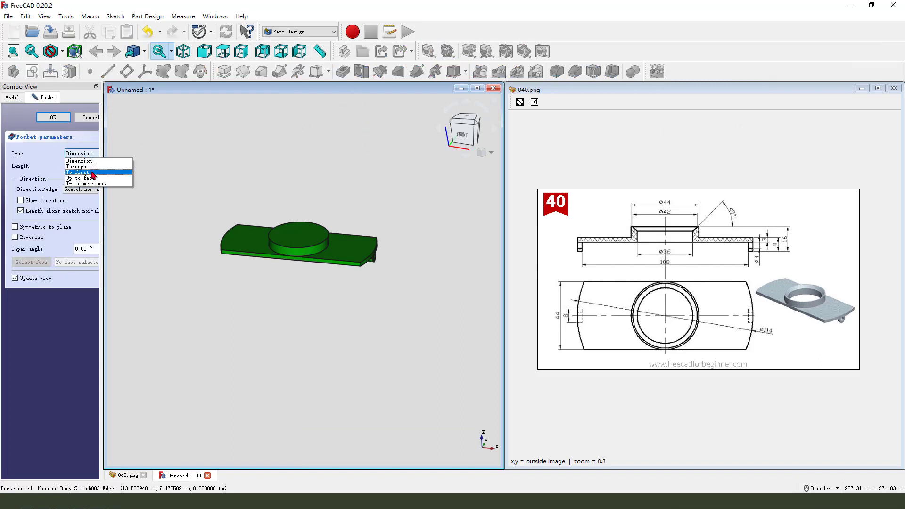
pyautogui.click(75, 166)
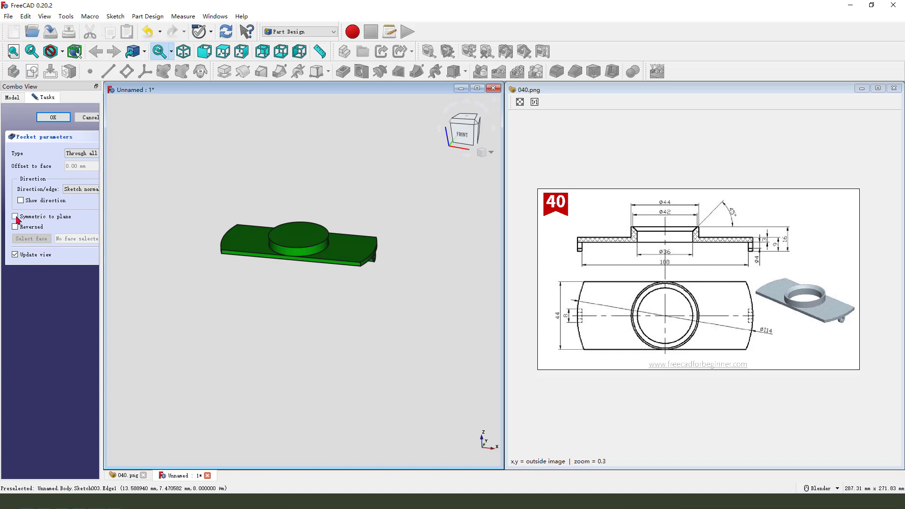
pyautogui.click(15, 217)
pyautogui.moveTo(256, 273); pyautogui.dragTo(120, 179, button='middle')
pyautogui.click(53, 118)
pyautogui.moveTo(330, 254)
pyautogui.mouseDown(button='middle')
pyautogui.moveTo(376, 265)
pyautogui.moveTo(315, 252)
pyautogui.mouseUp(button='middle')
pyautogui.scroll(1, 412, 231)
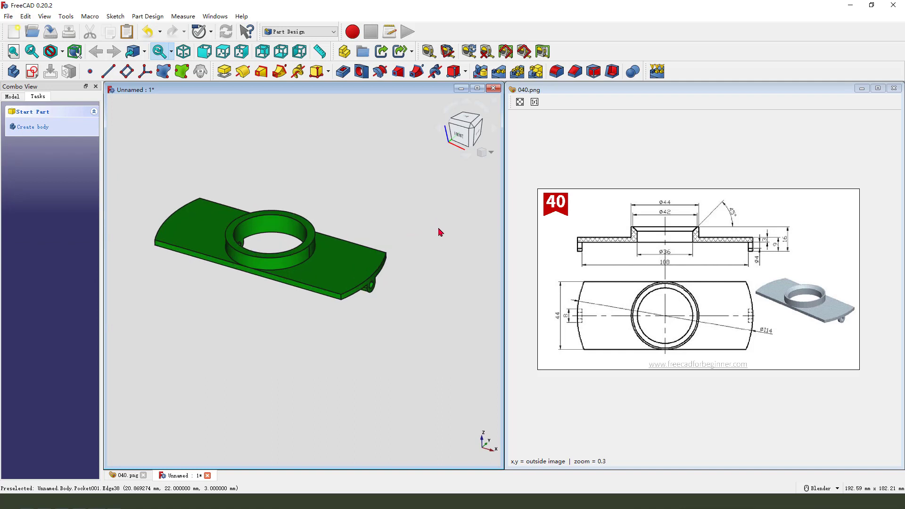
pyautogui.moveTo(699, 220)
pyautogui.mouseDown()
pyautogui.moveTo(708, 241)
pyautogui.moveTo(685, 222)
pyautogui.mouseUp()
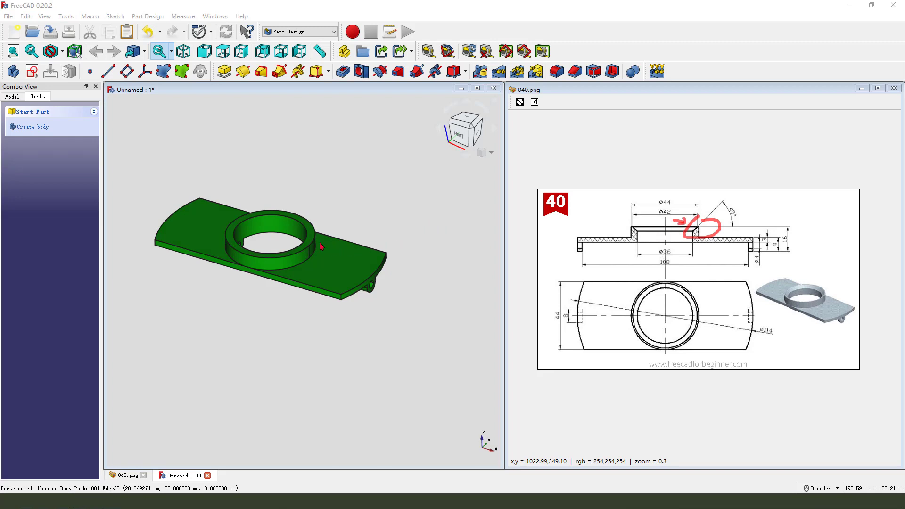
# Chamfer the ring's inner top edge by 2 mm.
pyautogui.click(296, 222)
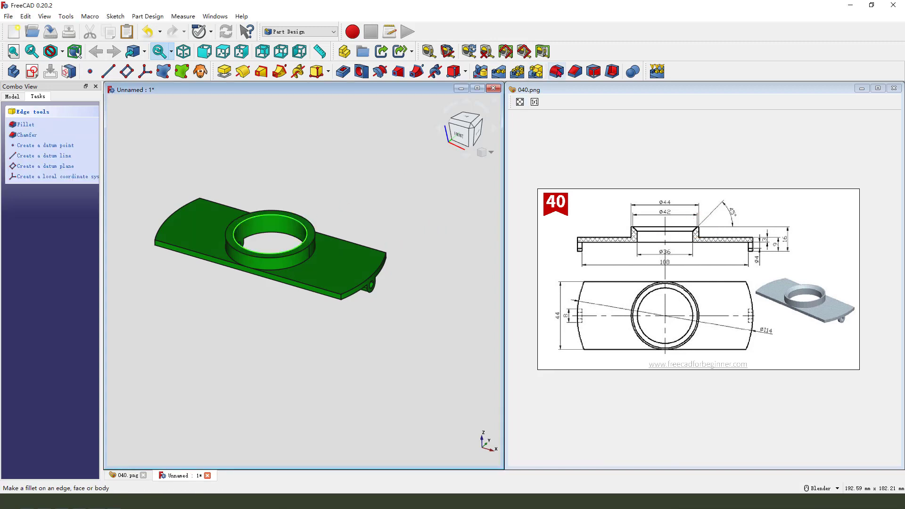
pyautogui.click(574, 71)
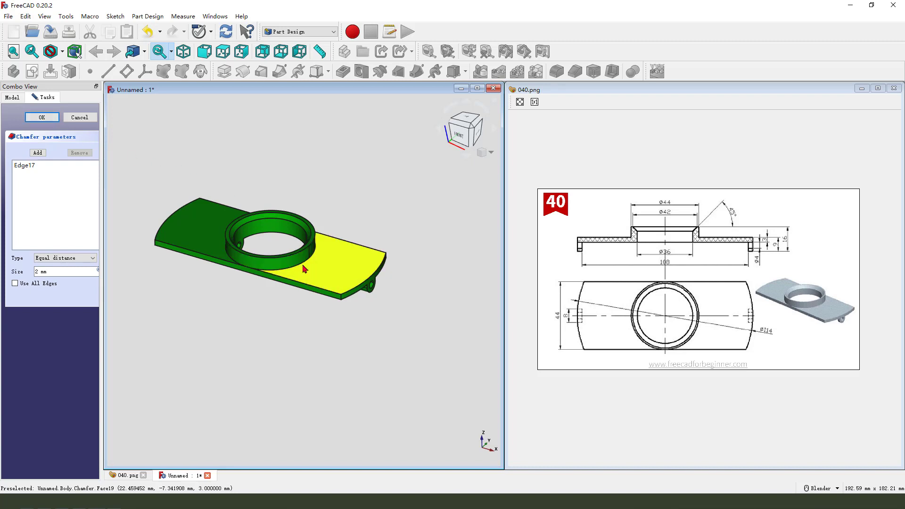
pyautogui.moveTo(344, 286)
pyautogui.mouseDown(button='middle')
pyautogui.moveTo(332, 297)
pyautogui.moveTo(345, 289)
pyautogui.mouseUp(button='middle')
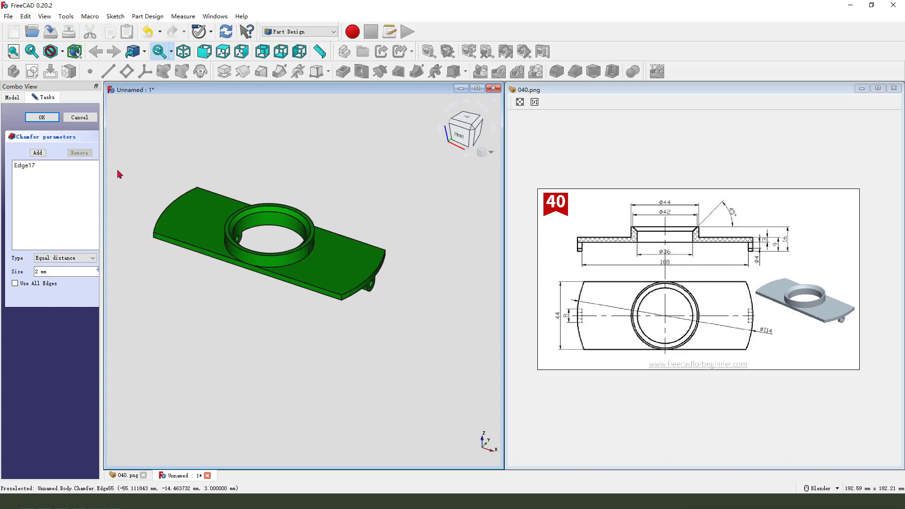
pyautogui.click(42, 118)
pyautogui.moveTo(363, 372); pyautogui.dragTo(356, 273, button='middle')
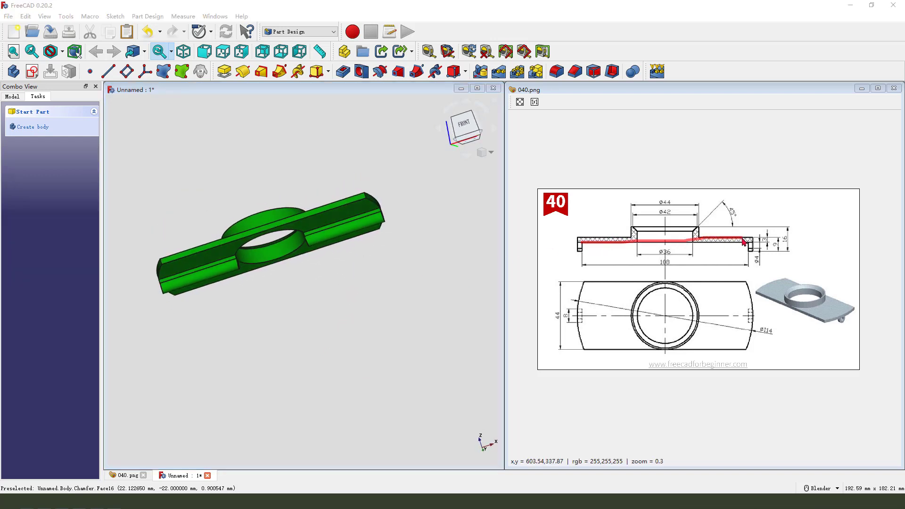
pyautogui.moveTo(751, 266); pyautogui.dragTo(585, 278)
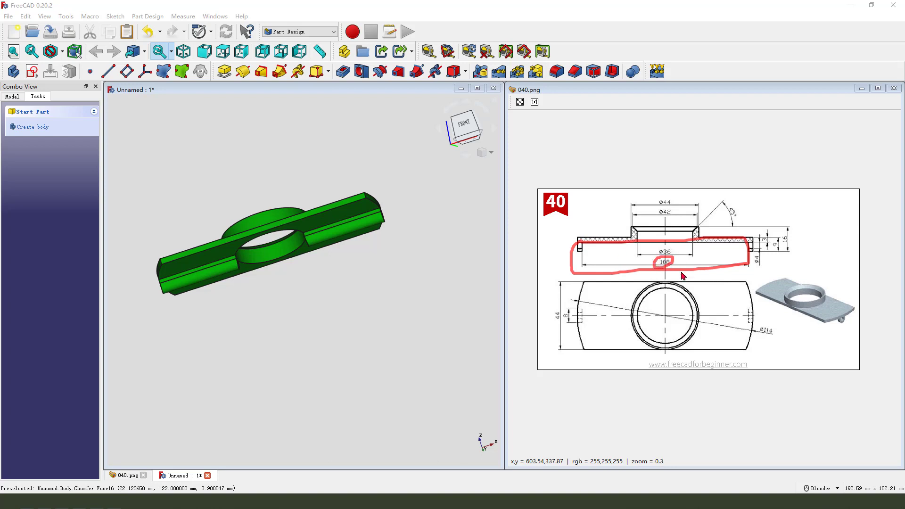
pyautogui.click(32, 71)
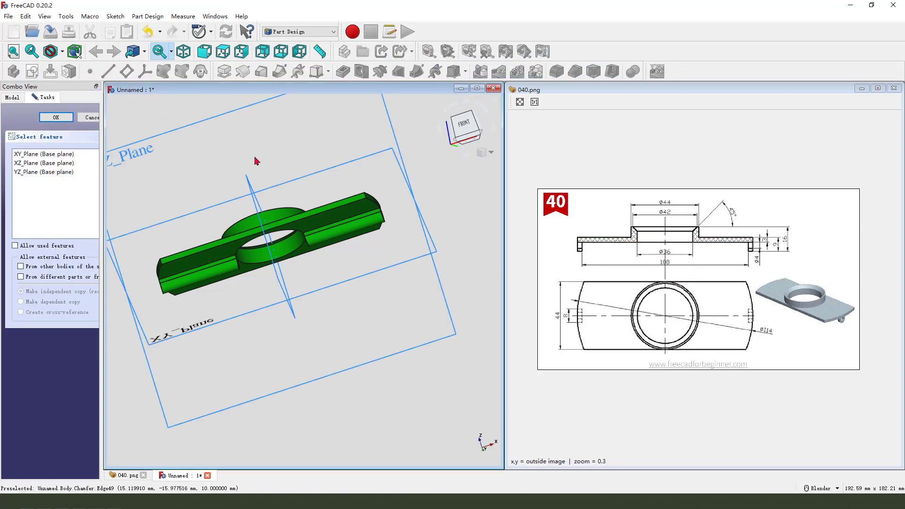
# Draw a rectangle on the XZ plane spanning the part and extending below it.
pyautogui.press('0')
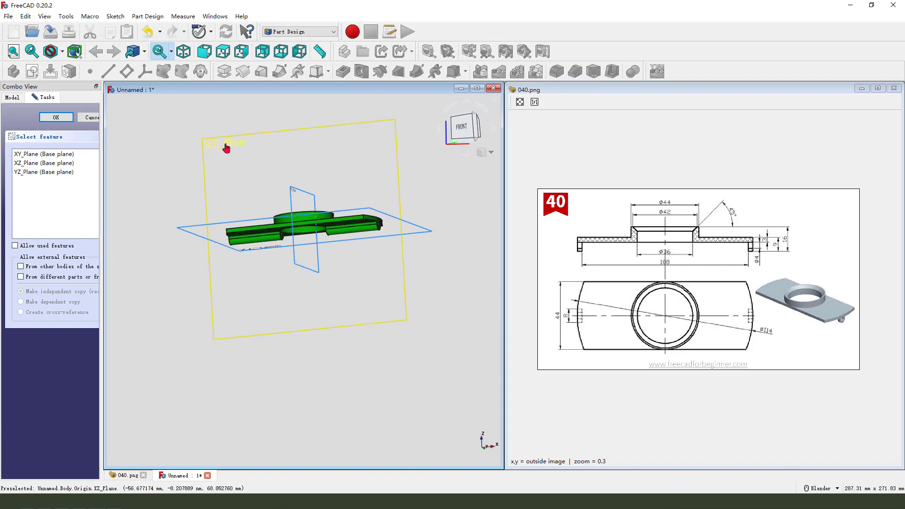
pyautogui.click(227, 146)
pyautogui.scroll(2, 279, 244)
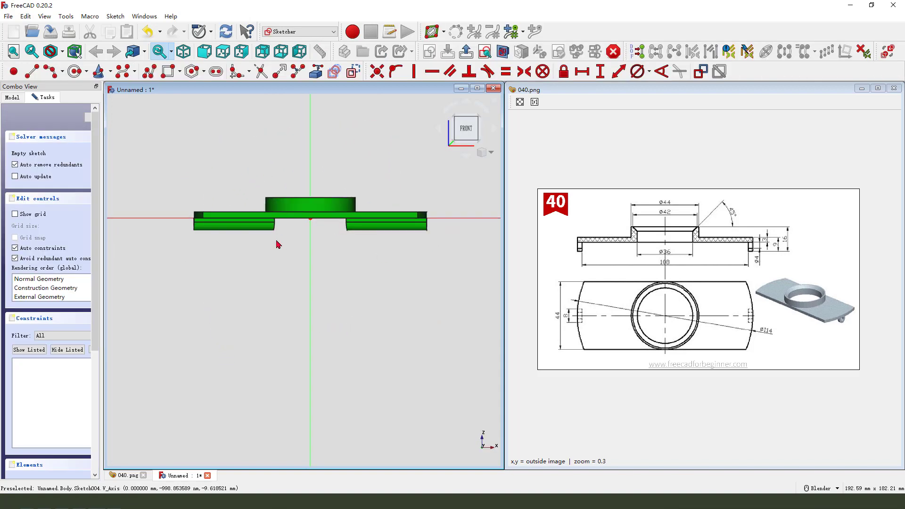
pyautogui.click(169, 71)
pyautogui.click(187, 218)
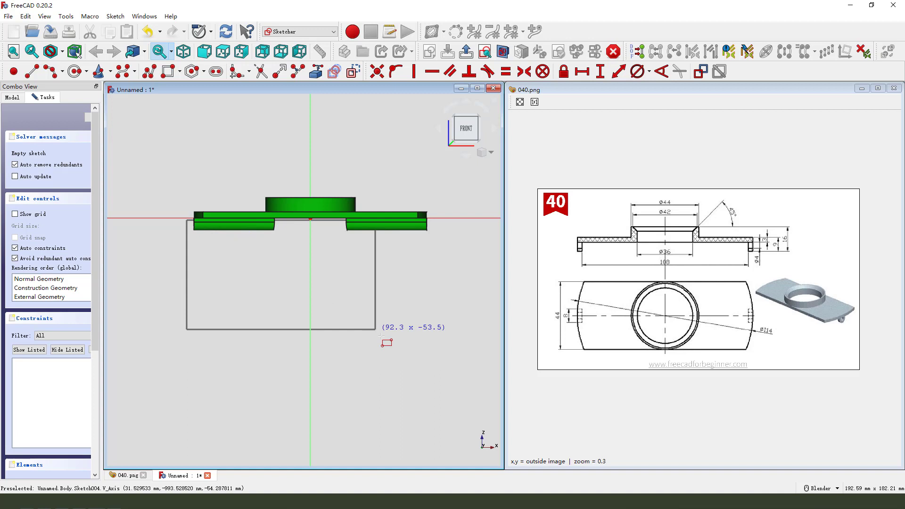
pyautogui.click(443, 351)
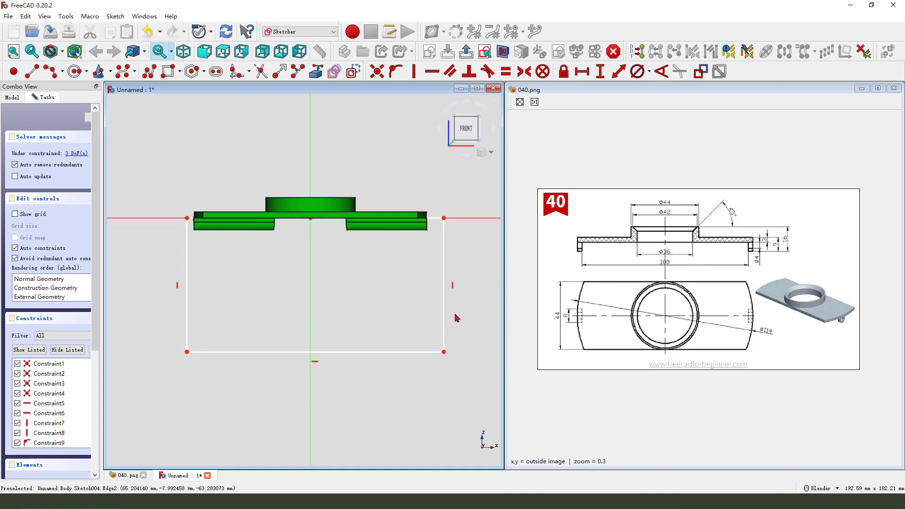
# Make the rectangle's bottom corners symmetric about the vertical axis.
pyautogui.click(444, 352)
pyautogui.click(186, 352)
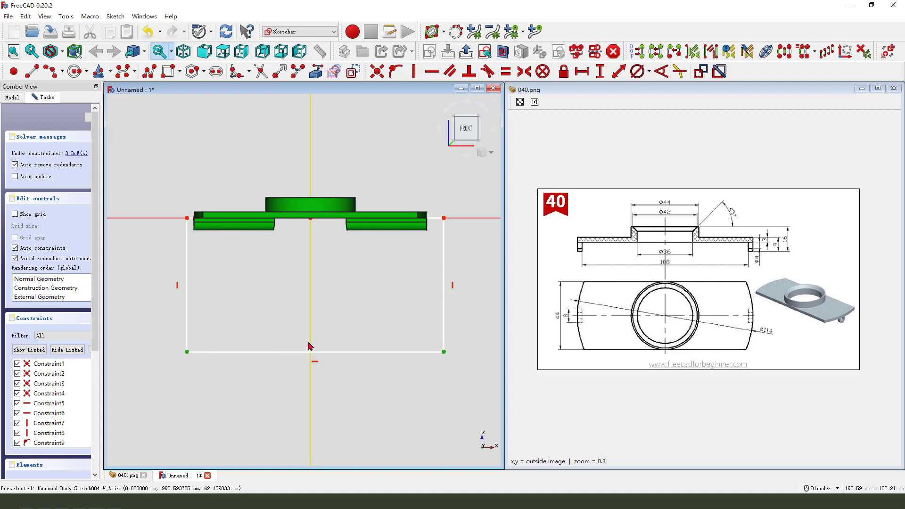
pyautogui.click(309, 343)
pyautogui.click(523, 71)
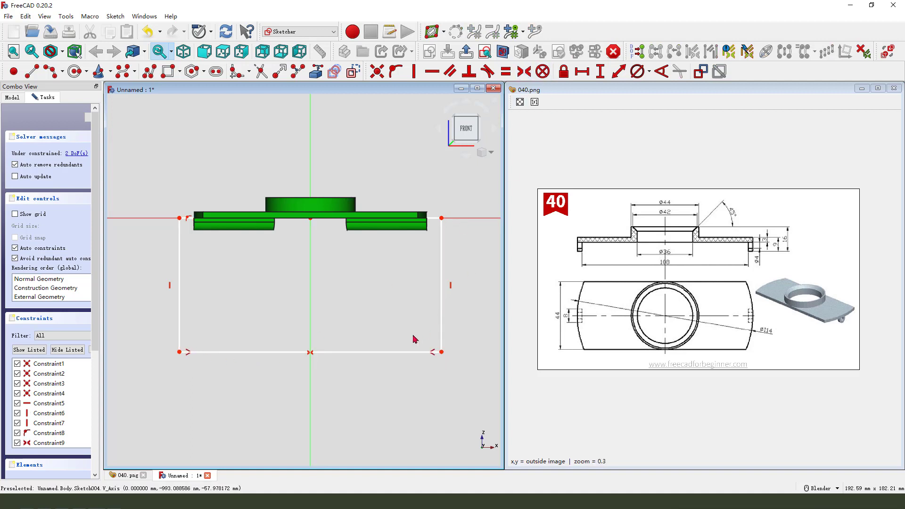
# Constrain the rectangle to 108 mm wide and 65.59 mm tall, then close the sketch.
pyautogui.click(393, 354)
pyautogui.click(582, 71)
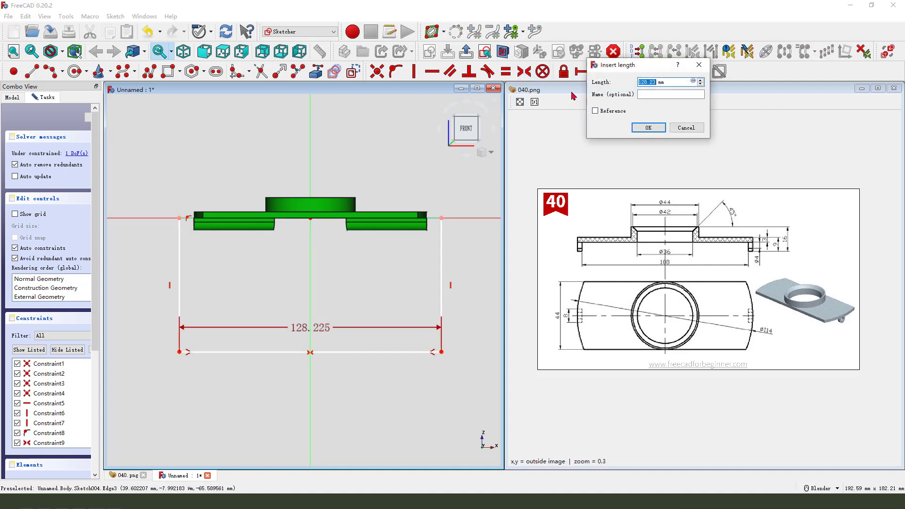
pyautogui.press('Return')
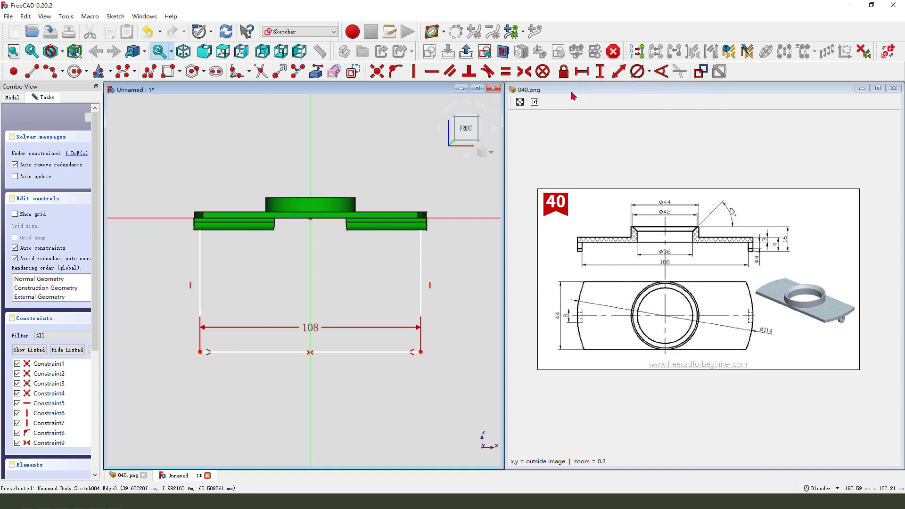
pyautogui.click(423, 280)
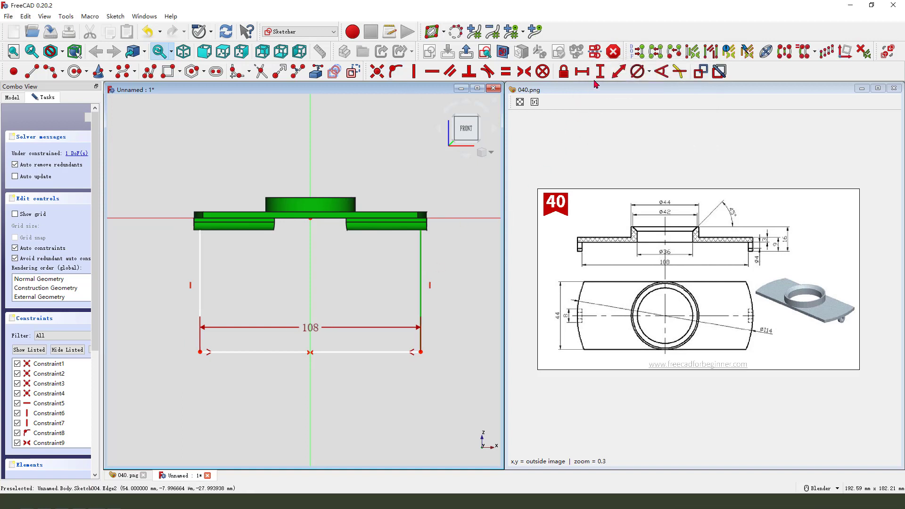
pyautogui.click(600, 72)
pyautogui.click(649, 129)
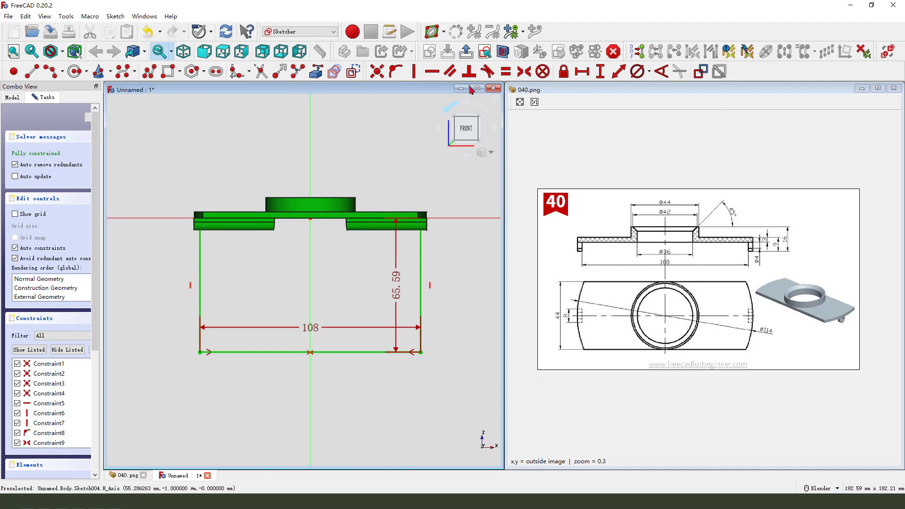
pyautogui.click(613, 51)
# Pocket the rectangle sketch Through all to trim the plate's ends beyond 108 mm.
pyautogui.press('0')
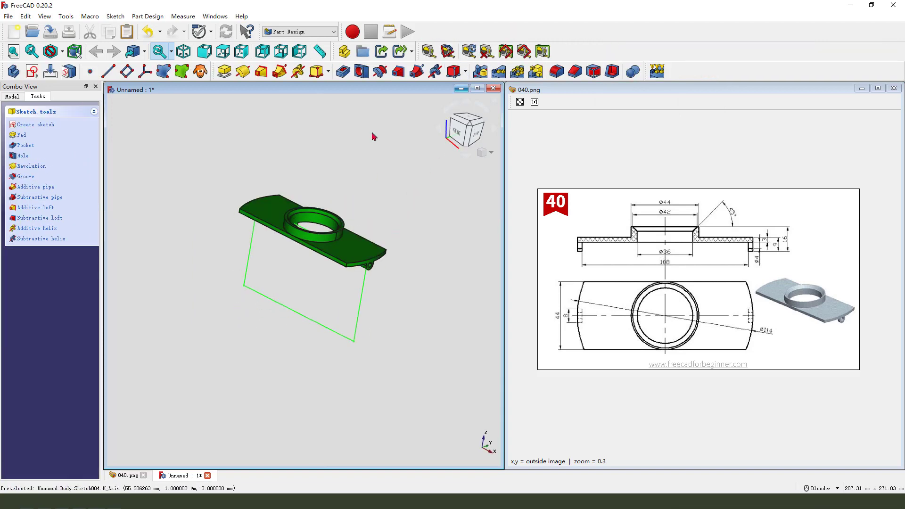
pyautogui.click(344, 71)
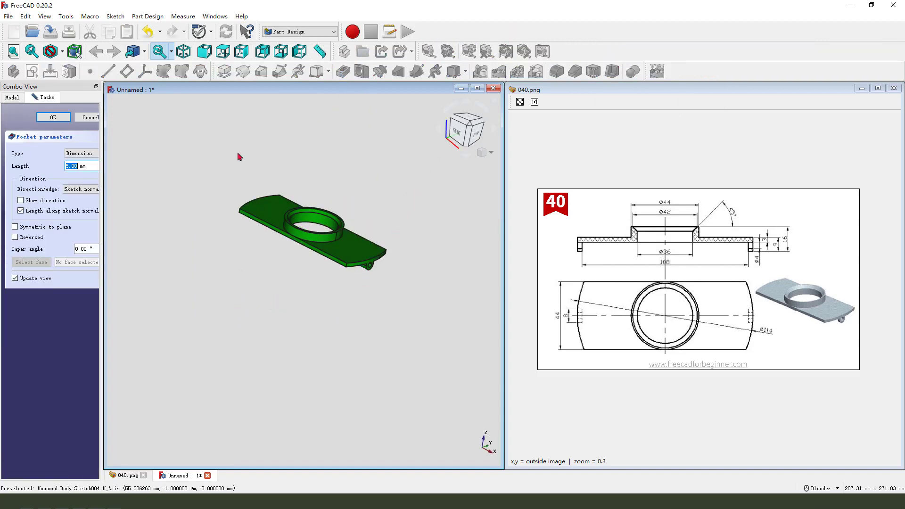
pyautogui.click(86, 156)
pyautogui.click(86, 168)
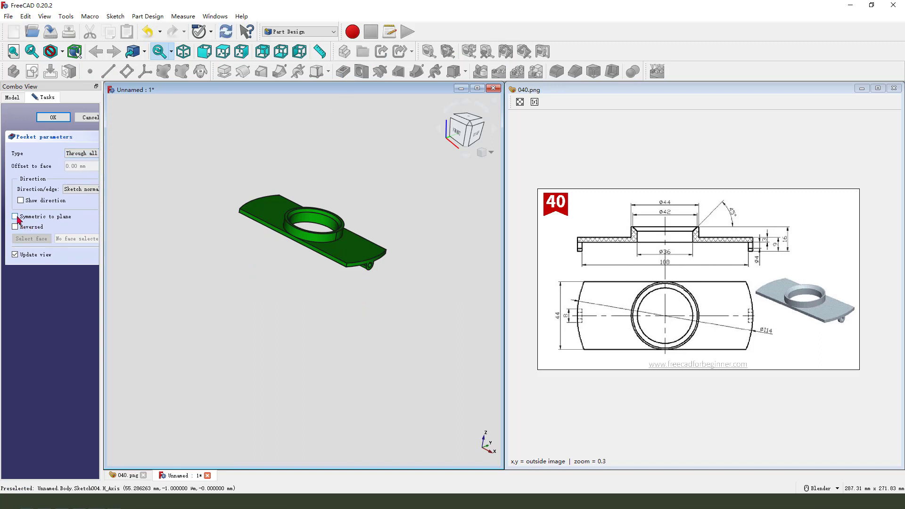
pyautogui.moveTo(254, 284); pyautogui.dragTo(321, 264, button='middle')
pyautogui.click(53, 117)
pyautogui.scroll(4, 320, 264)
pyautogui.moveTo(384, 297); pyautogui.dragTo(396, 236, button='middle')
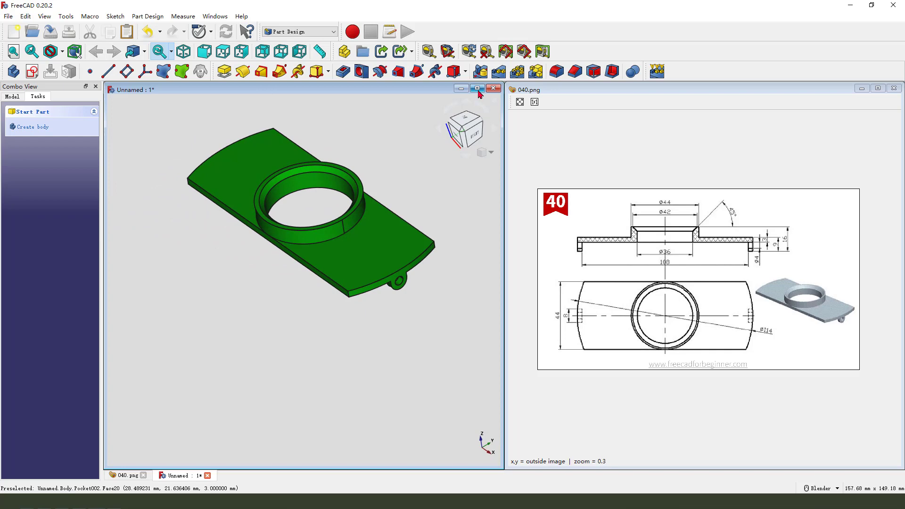
# Set the Body's shape colour to yellow through its Appearance properties.
pyautogui.click(477, 88)
pyautogui.scroll(3, 367, 215)
pyautogui.scroll(-4, 367, 216)
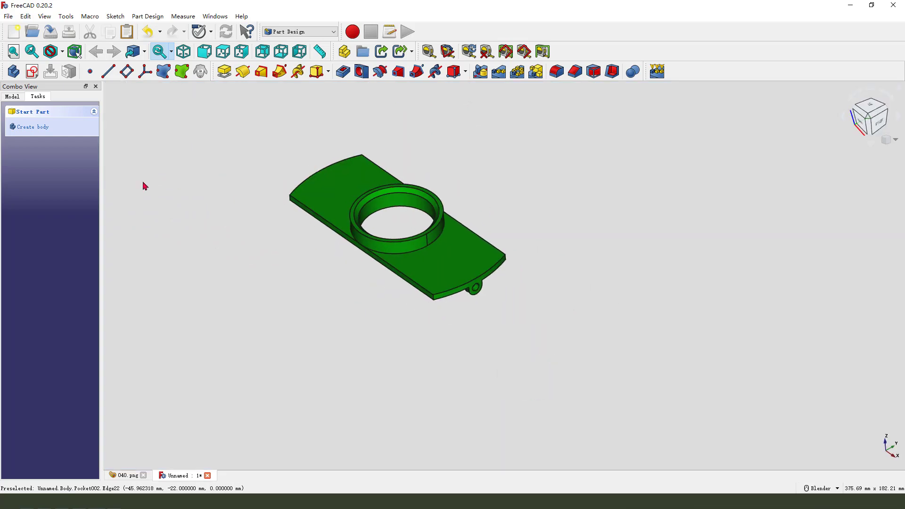
pyautogui.click(12, 97)
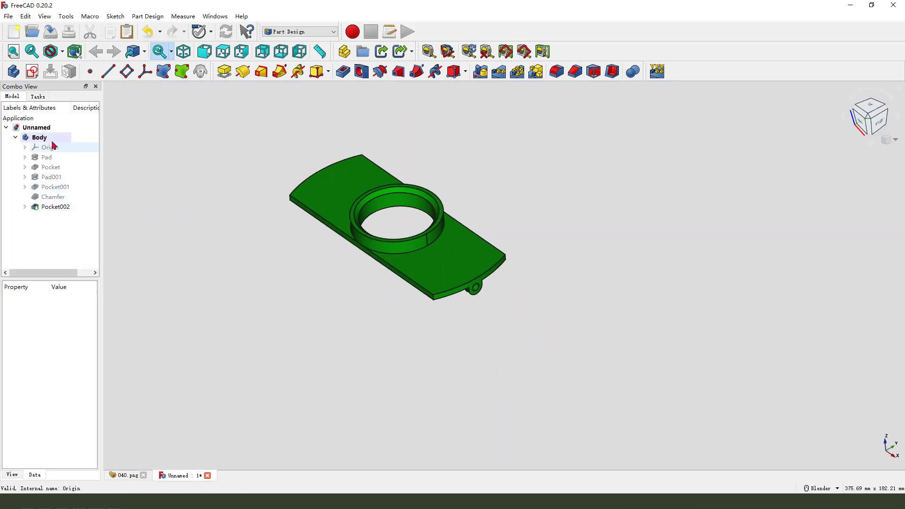
pyautogui.rightClick(51, 139)
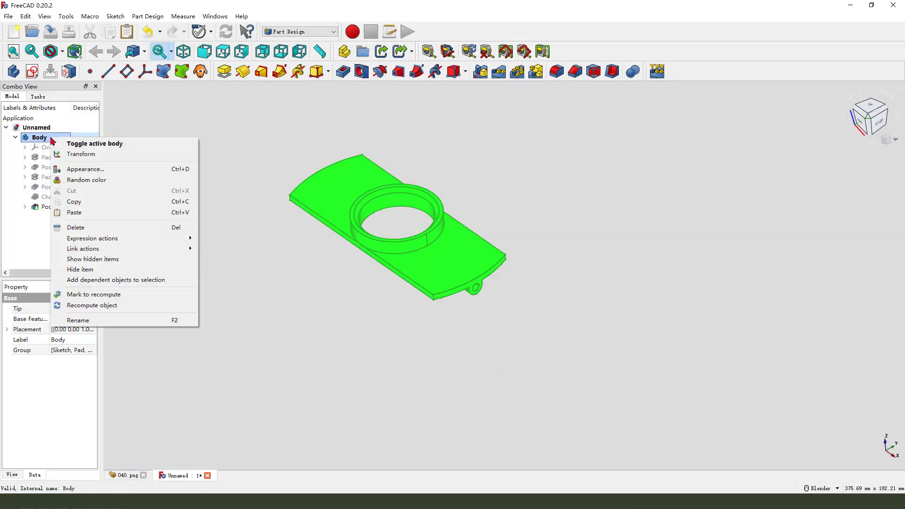
pyautogui.click(91, 174)
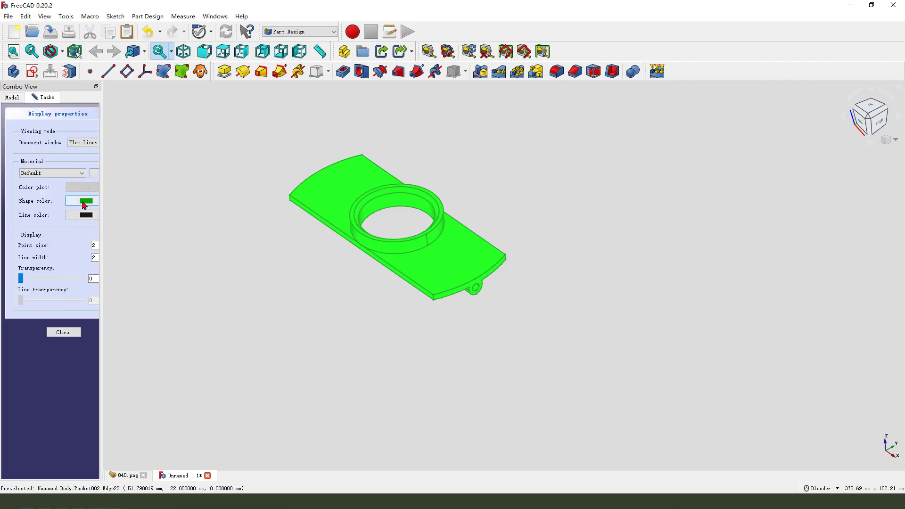
pyautogui.click(84, 203)
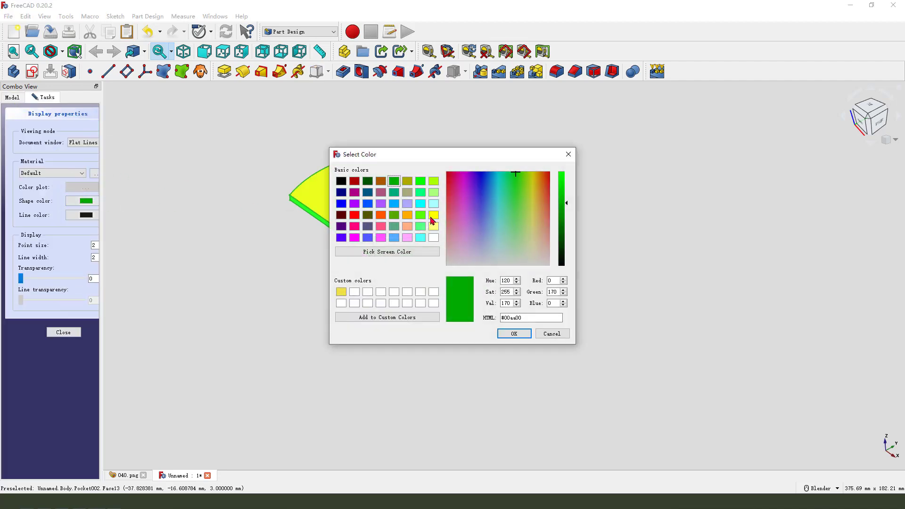
pyautogui.click(433, 218)
pyautogui.click(514, 334)
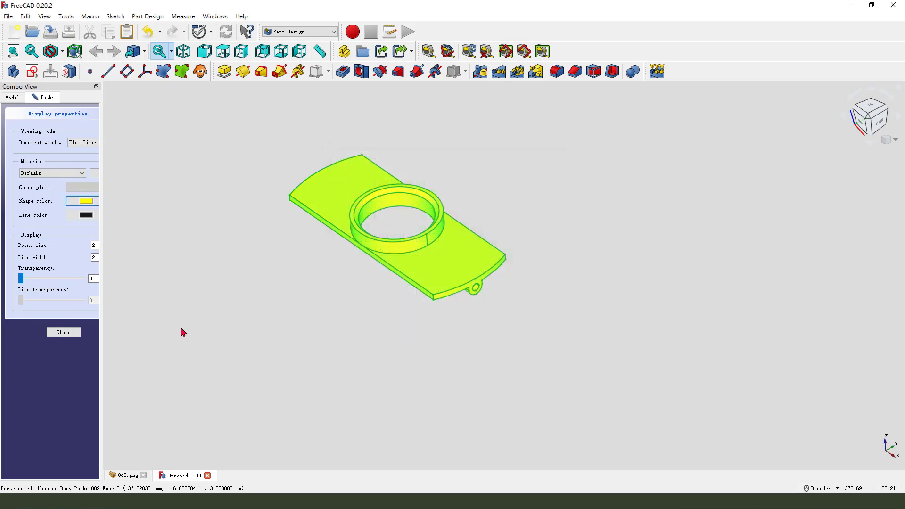
pyautogui.click(58, 333)
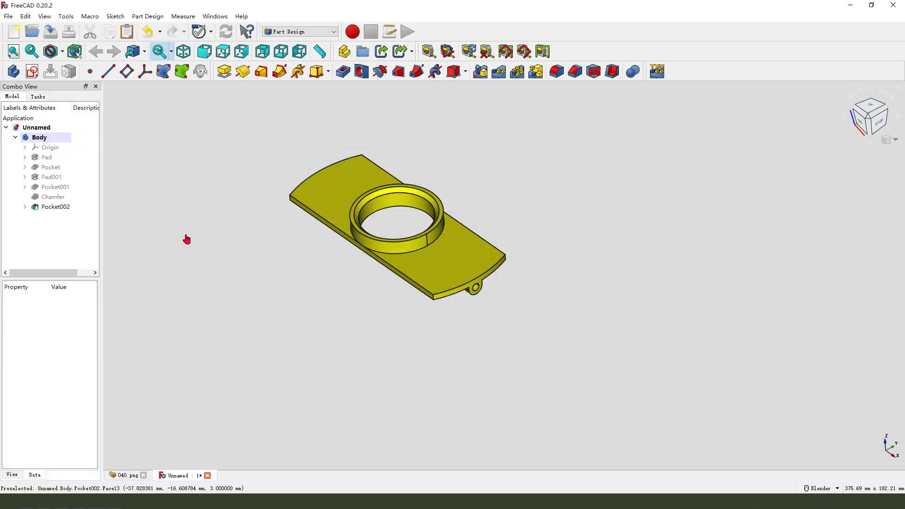
pyautogui.click(64, 208)
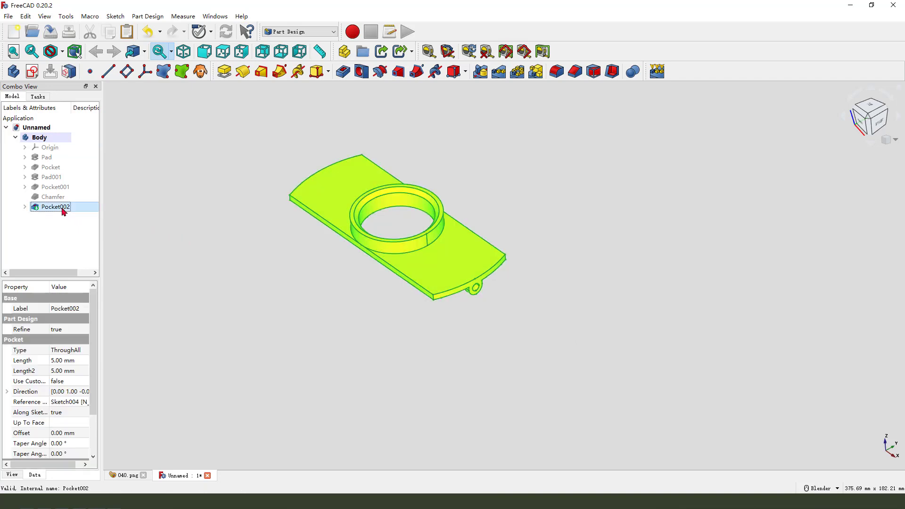
# In Set colors for Pocket002, select the ring's inner face, top rim and a lug face.
pyautogui.rightClick(64, 211)
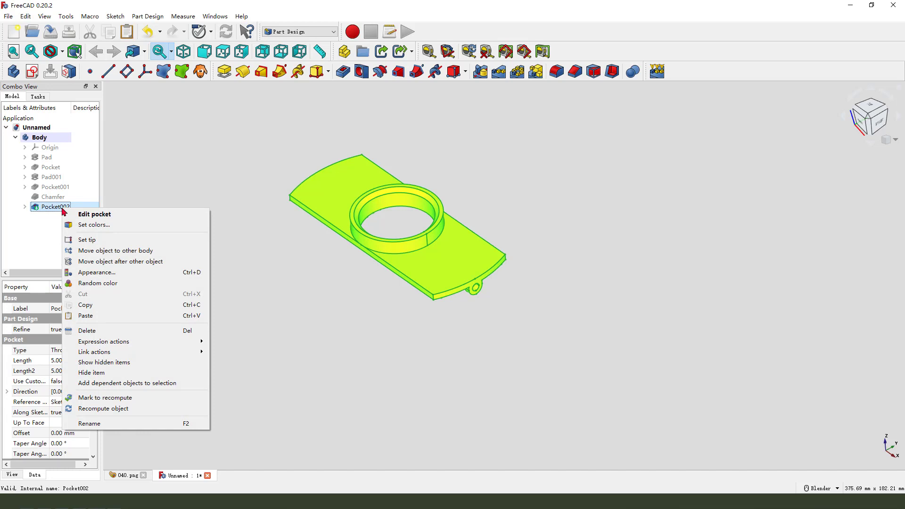
pyautogui.click(91, 225)
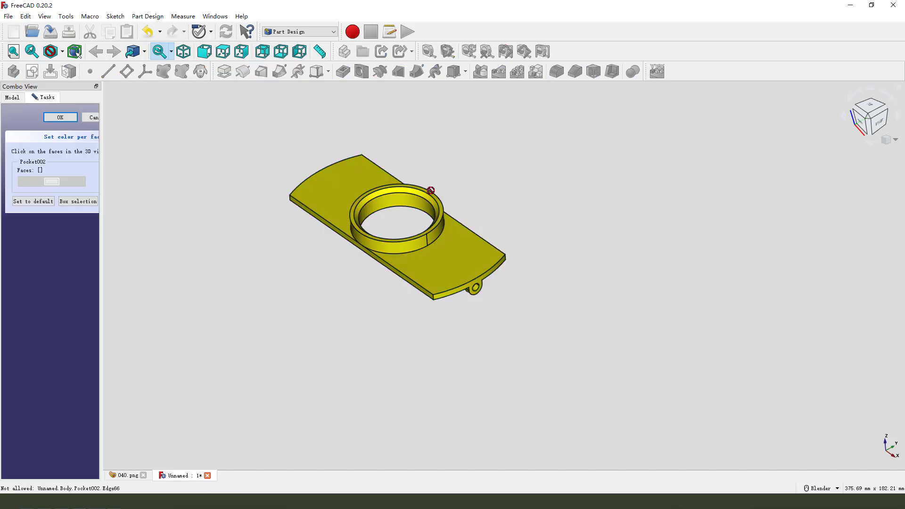
pyautogui.scroll(1, 430, 188)
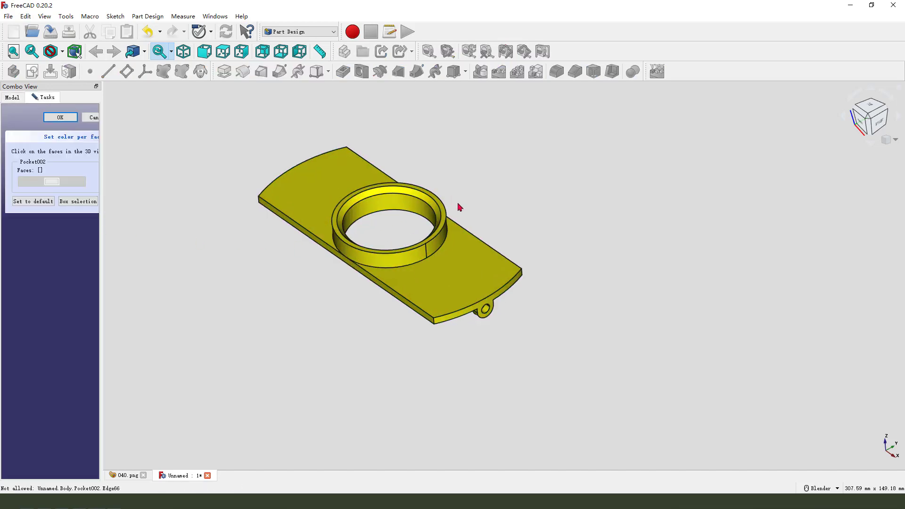
pyautogui.click(421, 200)
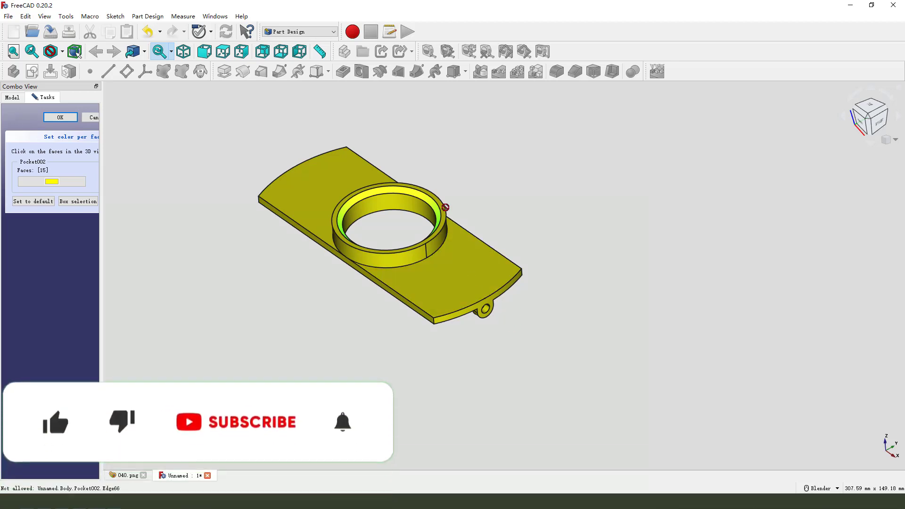
pyautogui.click(435, 200)
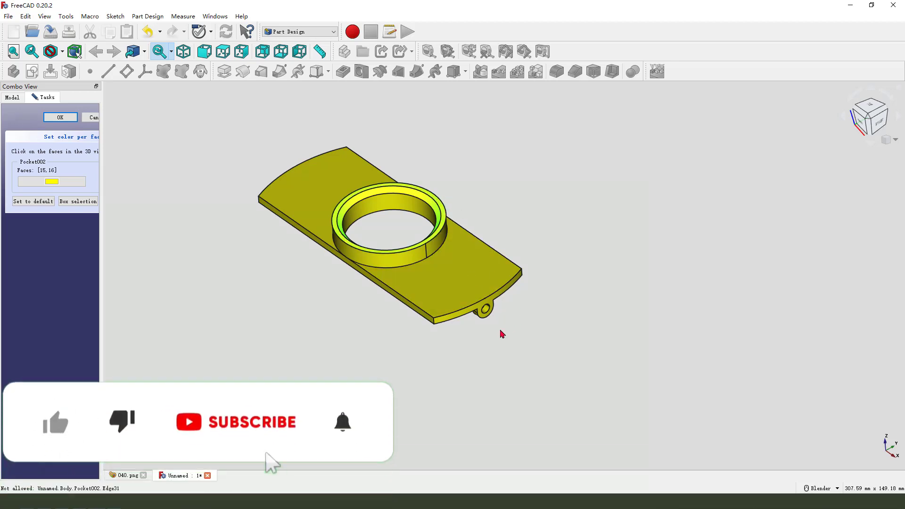
pyautogui.scroll(3, 488, 290)
pyautogui.click(488, 283)
pyautogui.scroll(-3, 497, 313)
# Add the lug's hole face, the plate's end face and the lug's side face.
pyautogui.moveTo(333, 272); pyautogui.dragTo(505, 304, button='middle')
pyautogui.scroll(4, 319, 245)
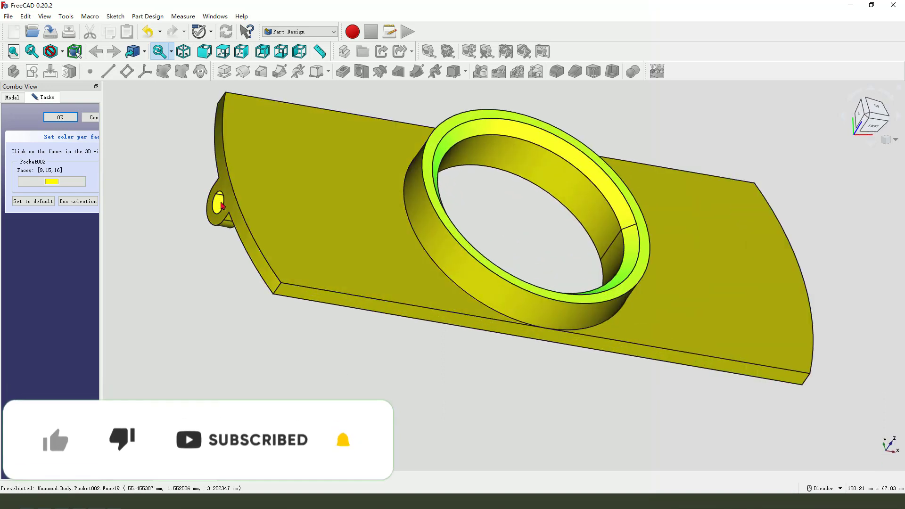
pyautogui.click(224, 212)
pyautogui.scroll(-3, 224, 230)
pyautogui.moveTo(435, 315); pyautogui.dragTo(344, 301, button='middle')
pyautogui.click(537, 311)
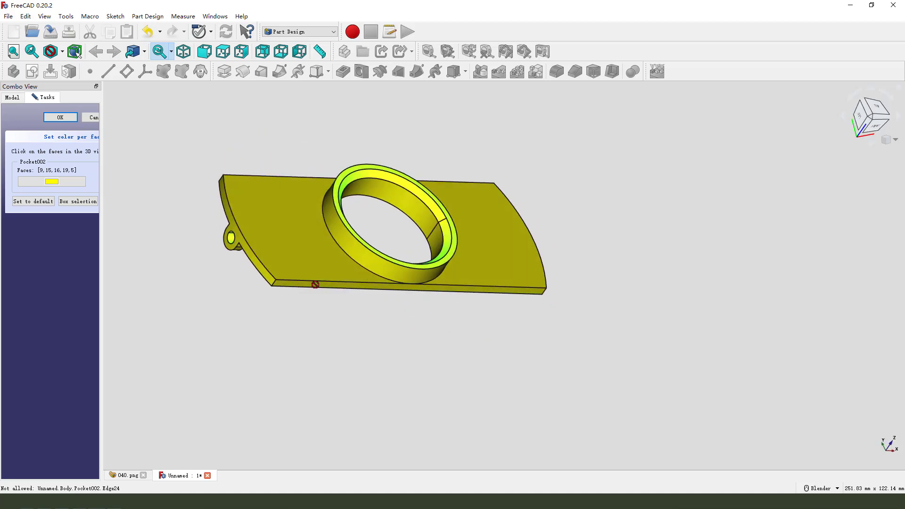
pyautogui.click(237, 230)
pyautogui.moveTo(398, 309); pyautogui.dragTo(366, 317, button='middle')
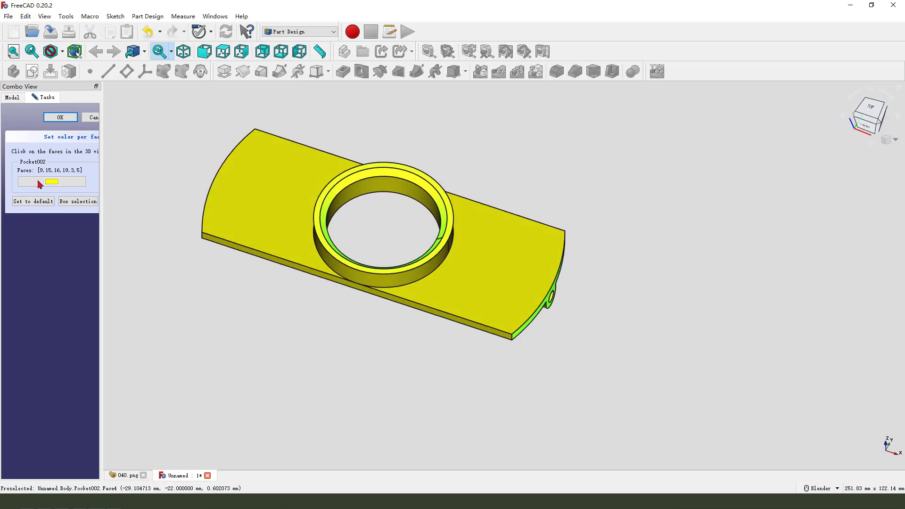
# Colour the selected faces red and confirm the per-face colouring.
pyautogui.click(52, 182)
pyautogui.click(354, 209)
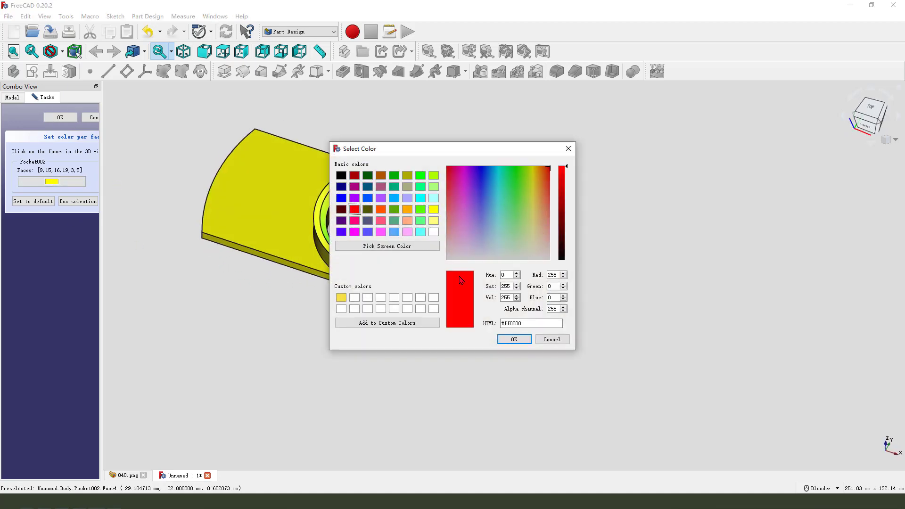
pyautogui.click(512, 340)
pyautogui.click(56, 117)
pyautogui.moveTo(453, 343); pyautogui.dragTo(409, 317, button='middle')
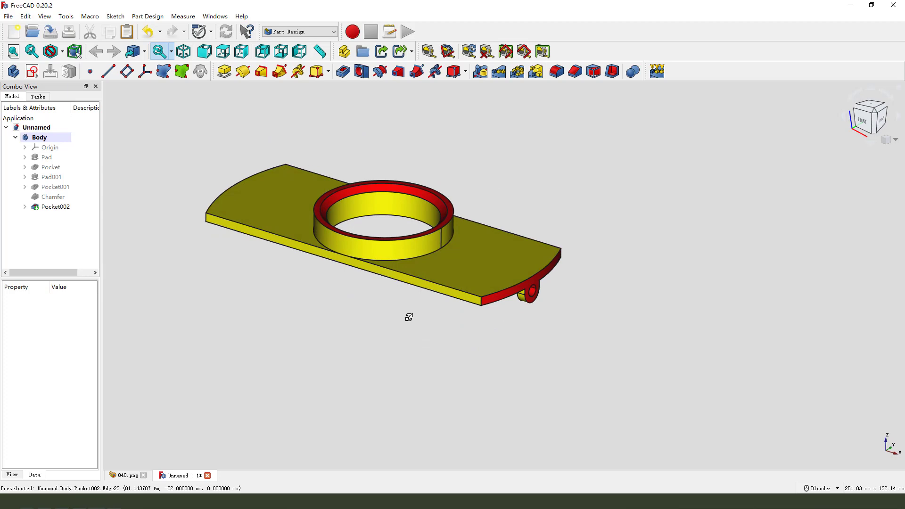